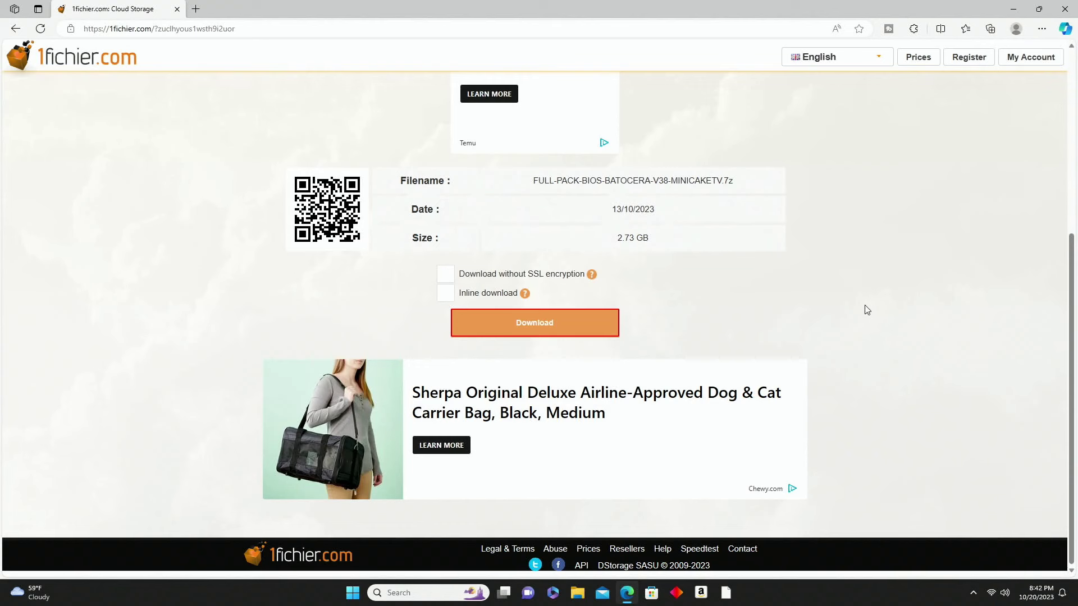
# Download the FULL-PACK-BIOS-BATOCERA-V38-MINICAKETV.7z archive from the 1fichier file page
pyautogui.click(584, 328)
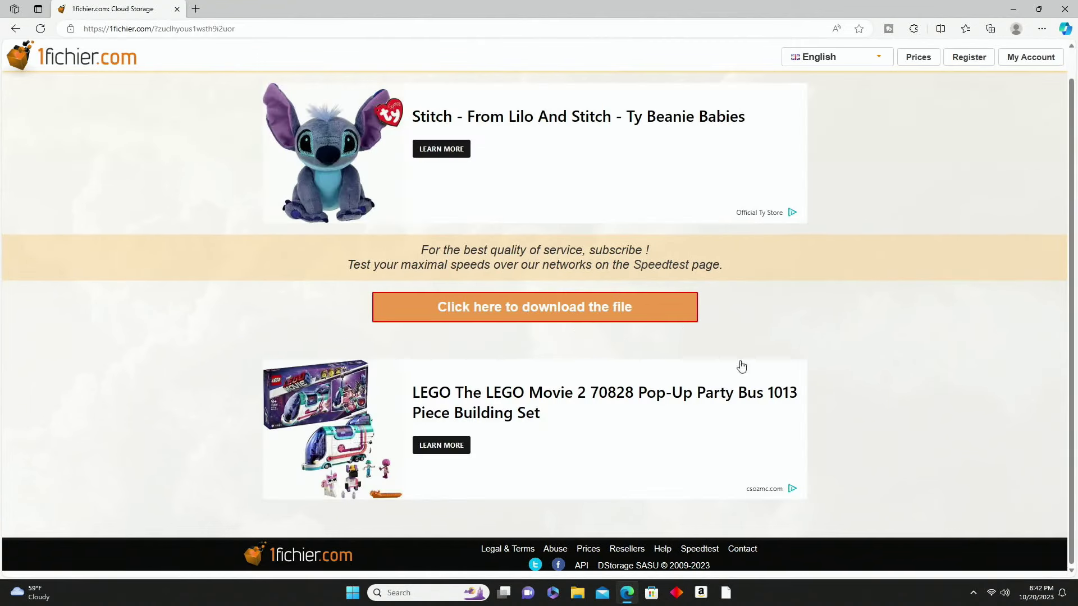
pyautogui.click(576, 310)
pyautogui.moveTo(941, 109)
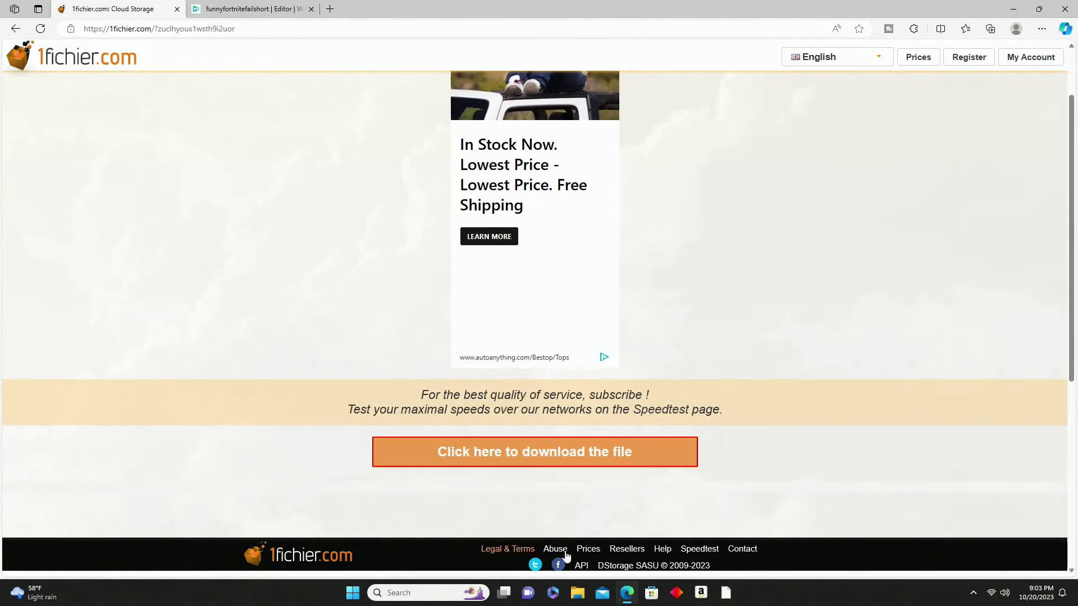
# In File Explorer's Downloads, extract the FULL-PACK-BIOS-BATOCERA-V38-MINICAKETV archive with 7-Zip into its own subfolder, and open the inner folder of the same name
pyautogui.click(579, 594)
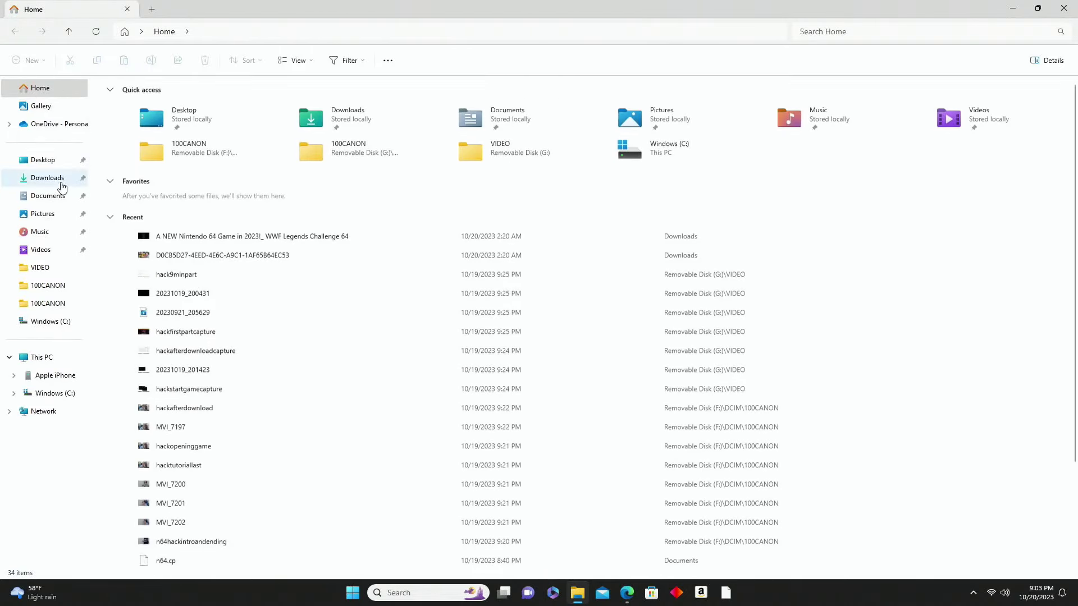
pyautogui.click(48, 181)
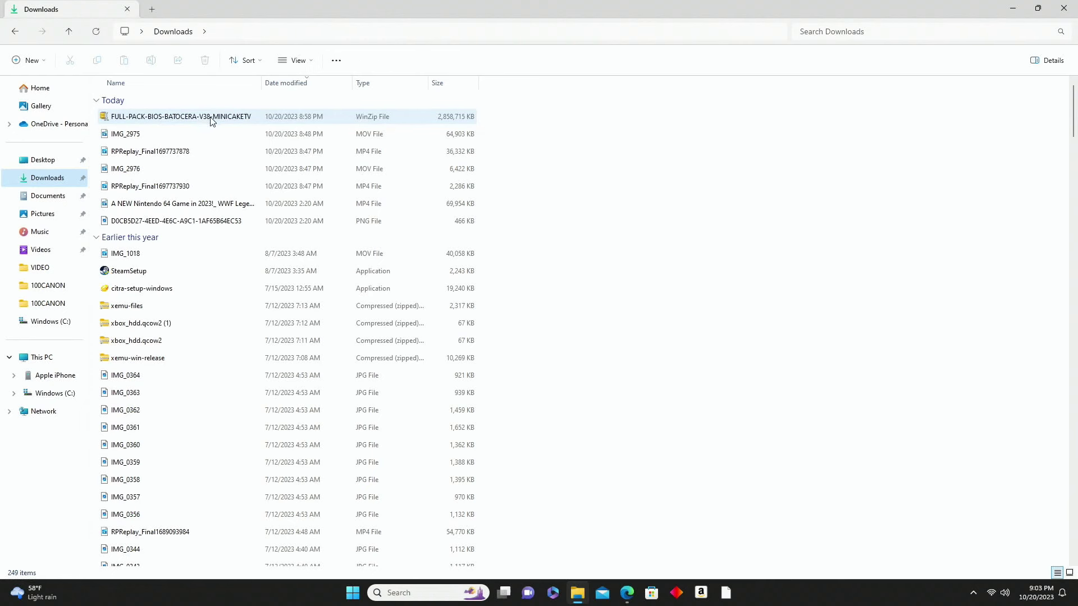
pyautogui.moveTo(211, 122)
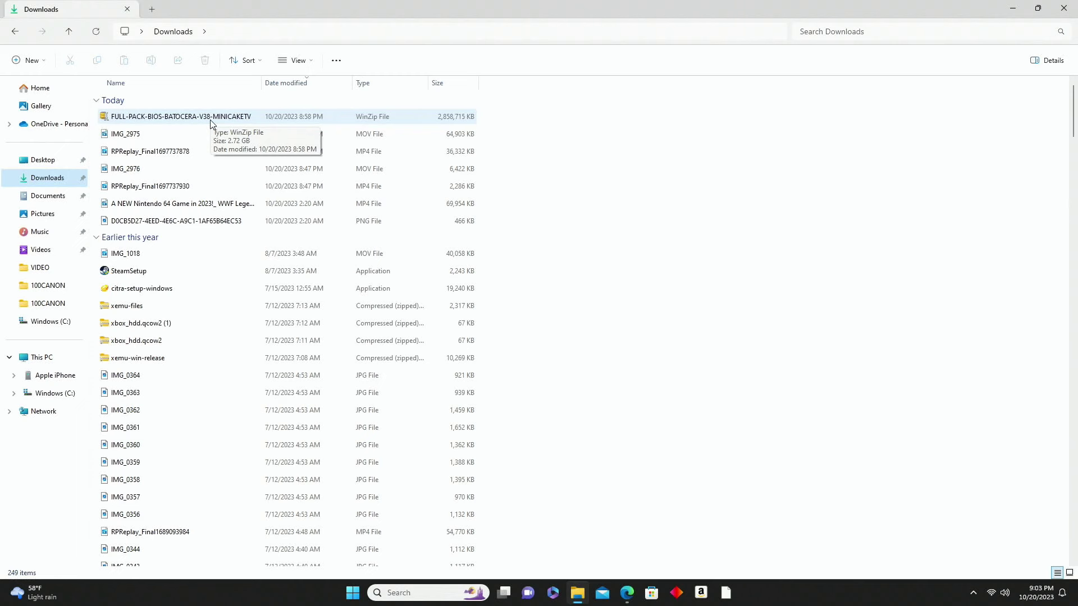
pyautogui.rightClick(211, 123)
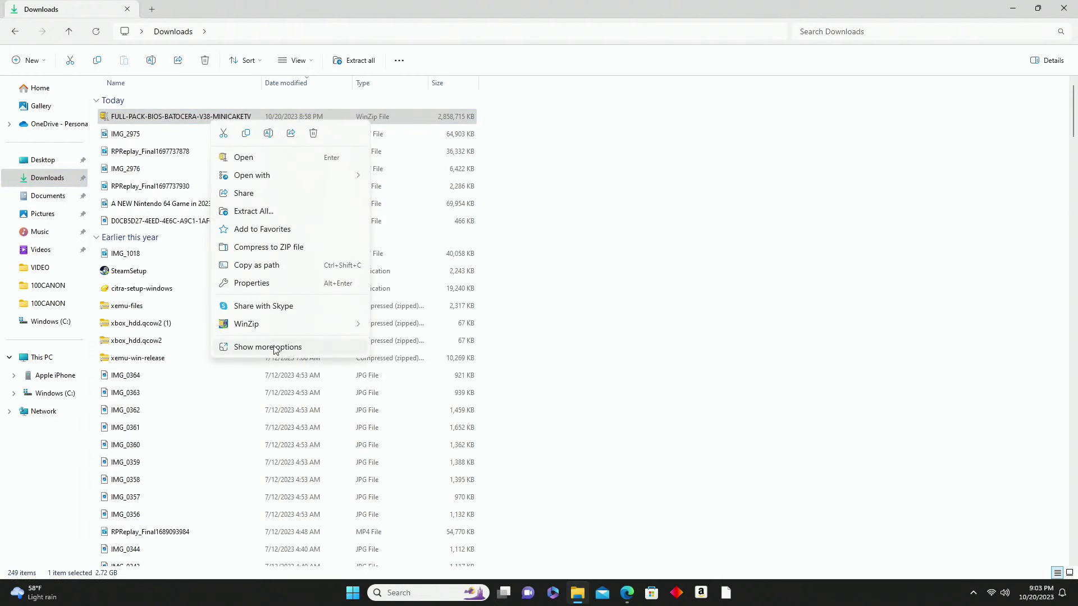
pyautogui.click(275, 348)
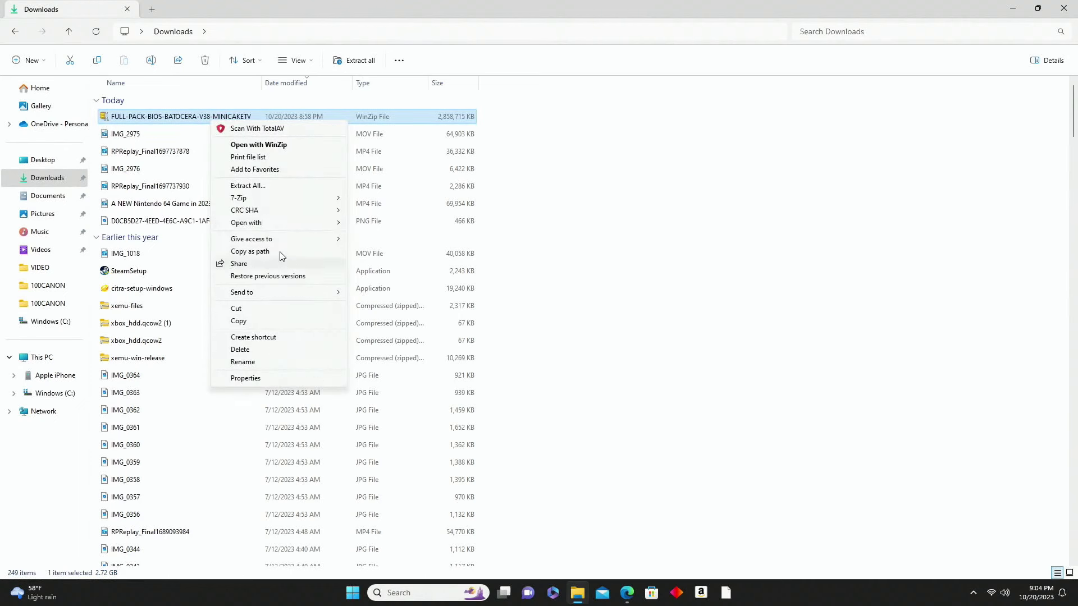
pyautogui.moveTo(260, 204)
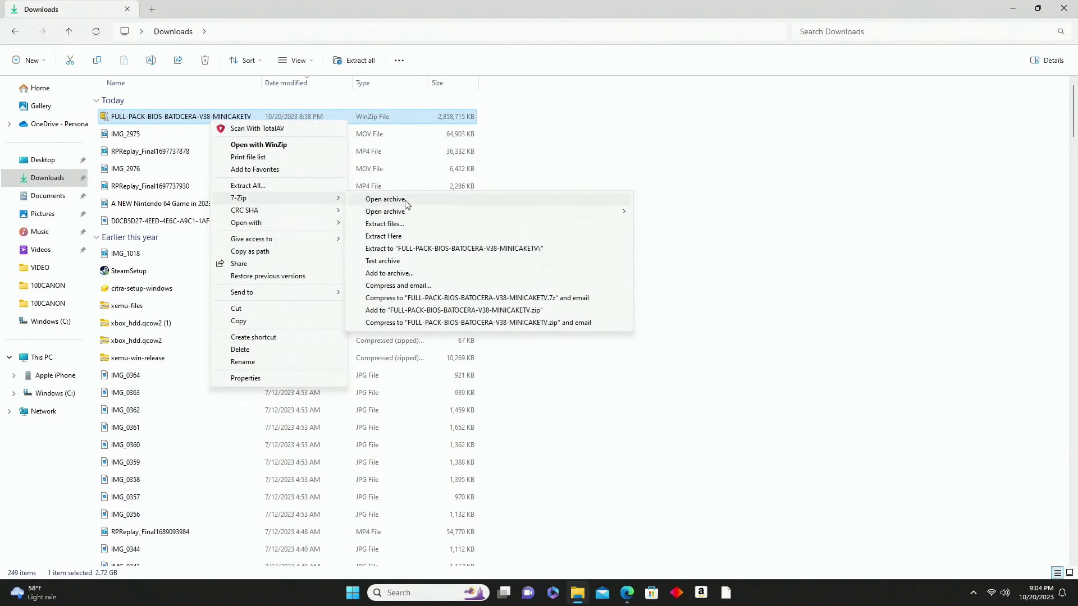
pyautogui.click(430, 228)
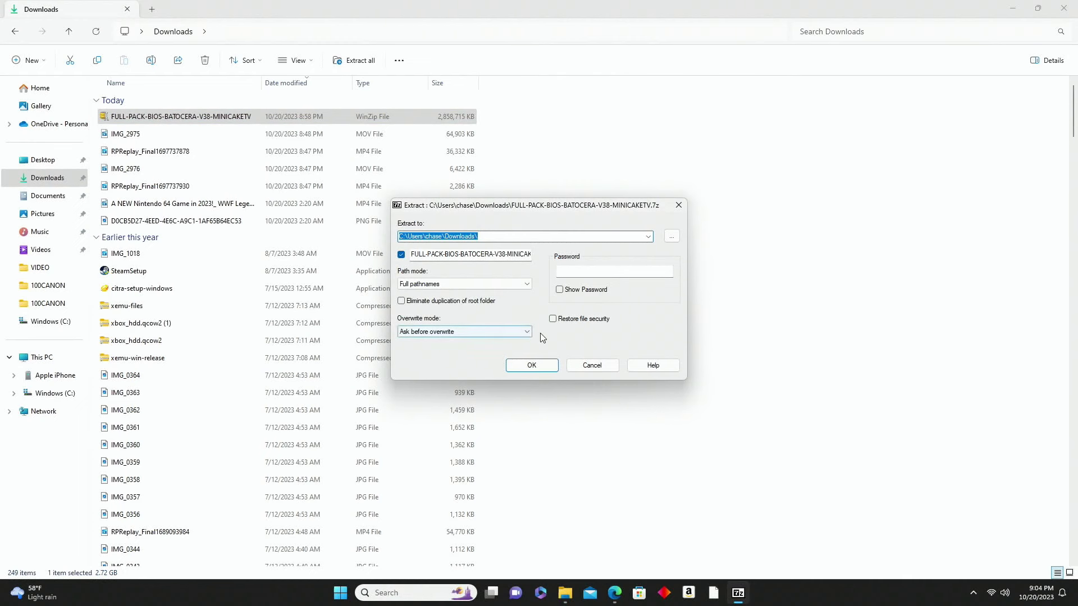
pyautogui.click(525, 366)
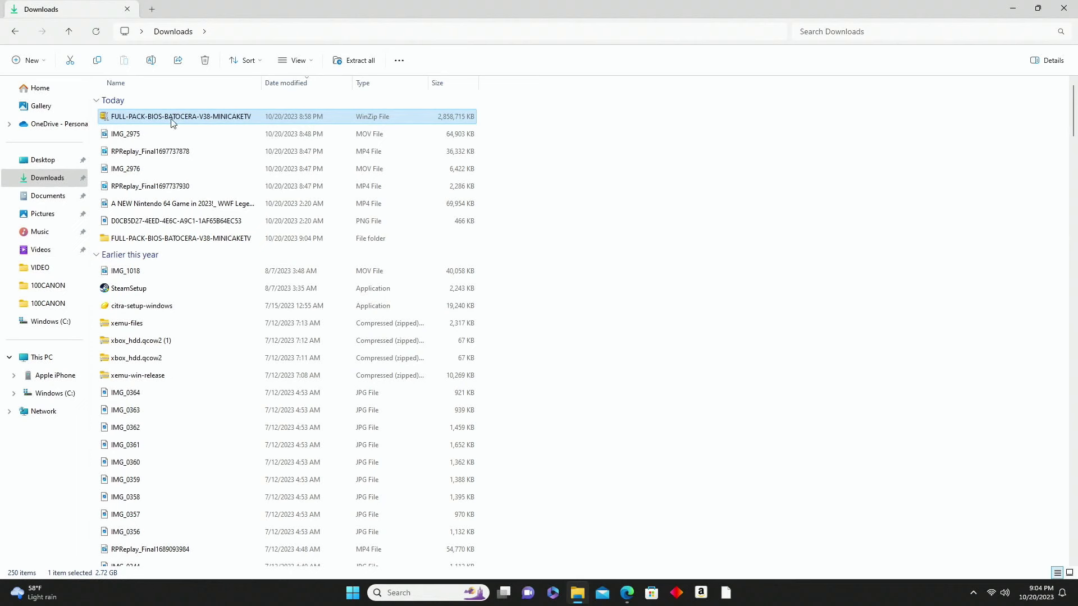
pyautogui.doubleClick(174, 246)
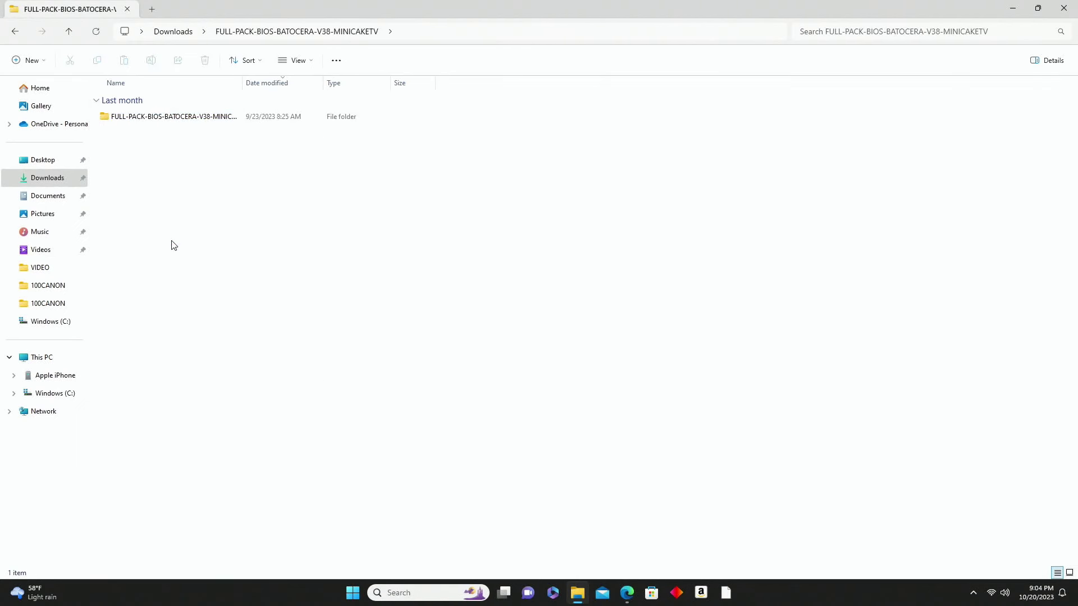
pyautogui.doubleClick(184, 120)
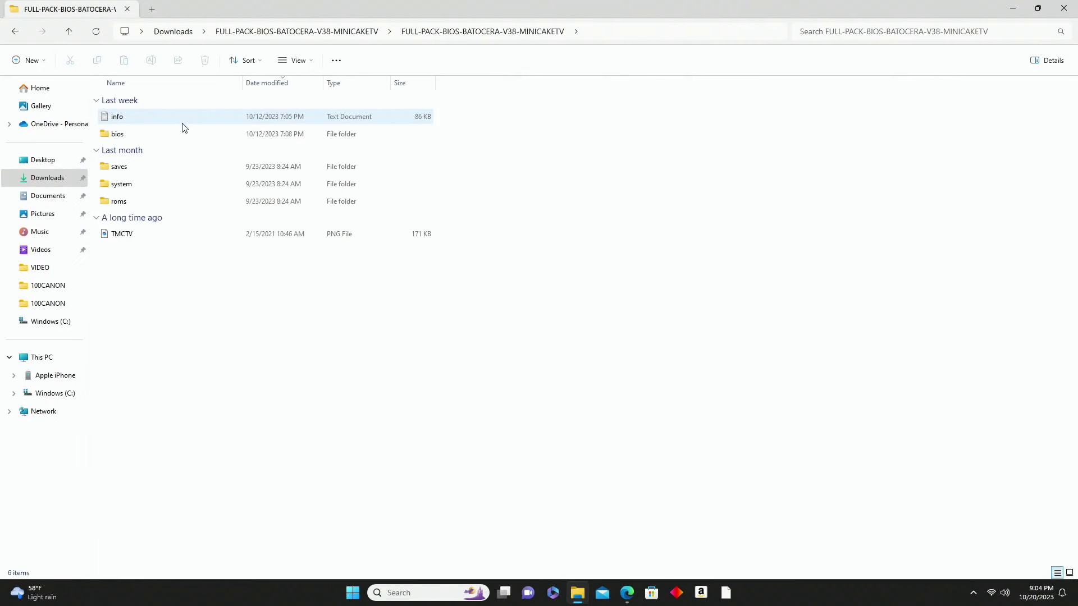
# Open the info text file, read its author credits, channel links and BIOS folder placement instruction, and close it
pyautogui.doubleClick(138, 118)
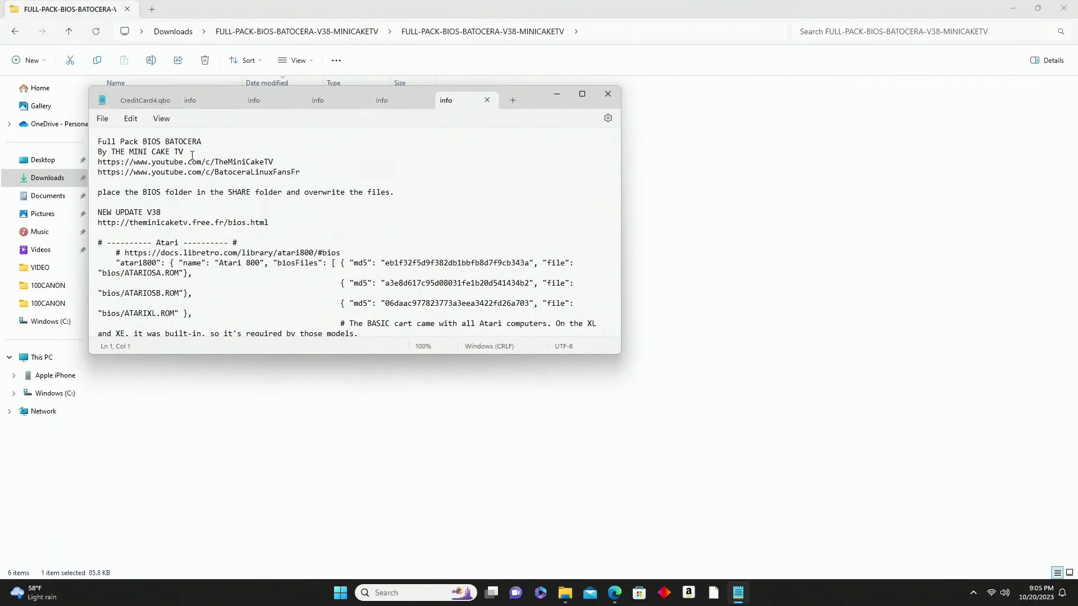
pyautogui.moveTo(187, 153); pyautogui.dragTo(111, 156)
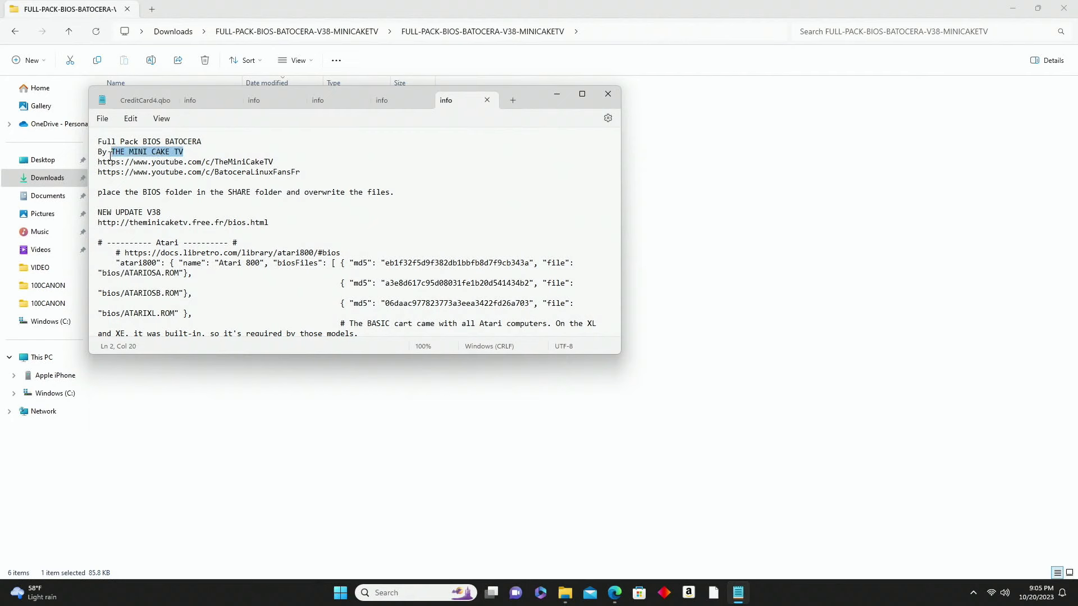
pyautogui.click(172, 161)
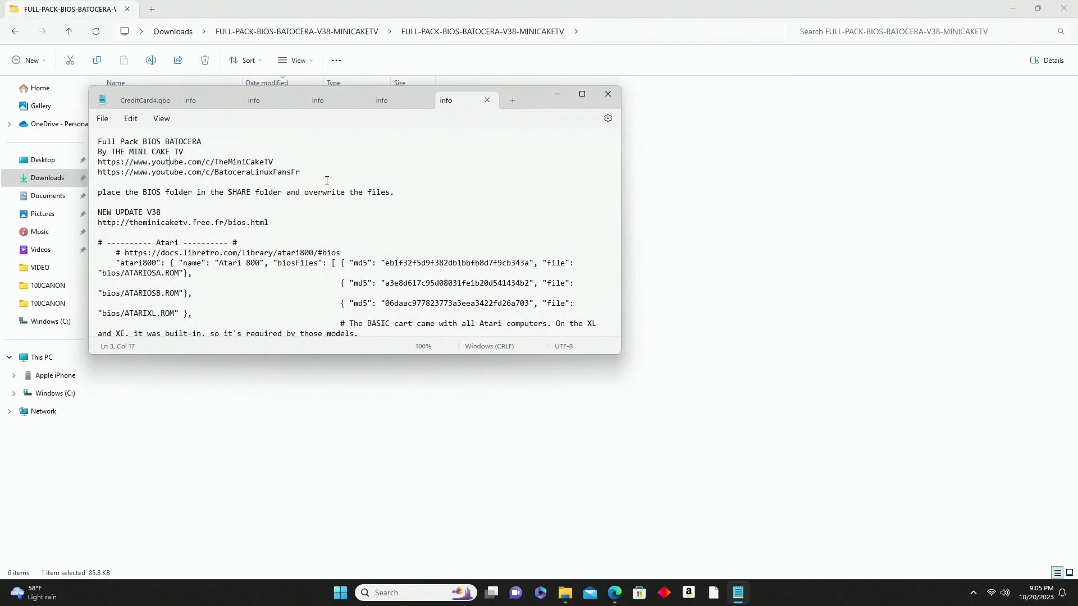
pyautogui.moveTo(302, 172); pyautogui.dragTo(97, 150)
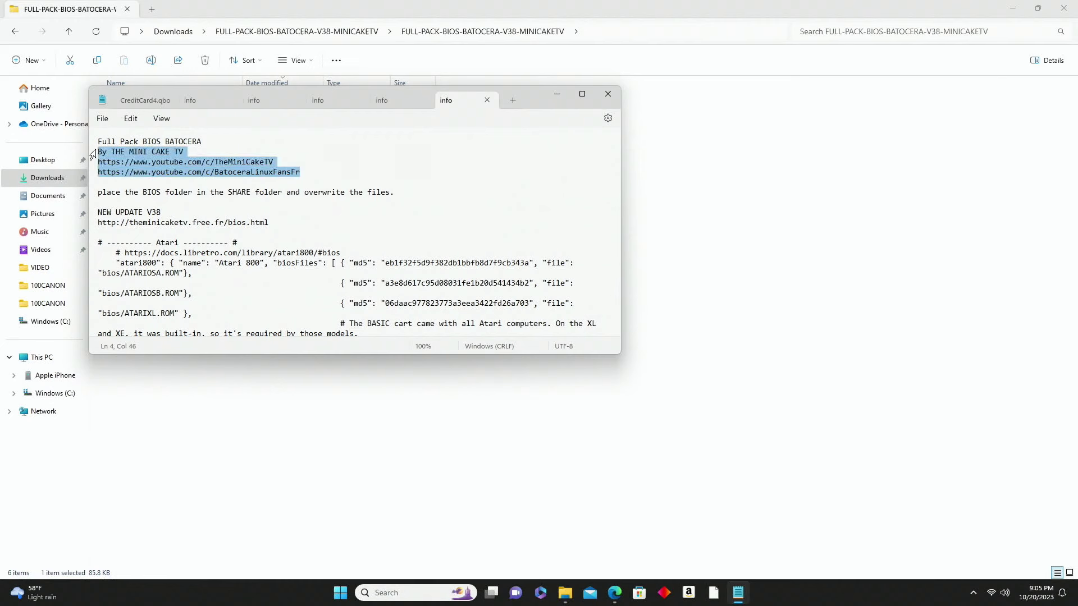
pyautogui.click(330, 172)
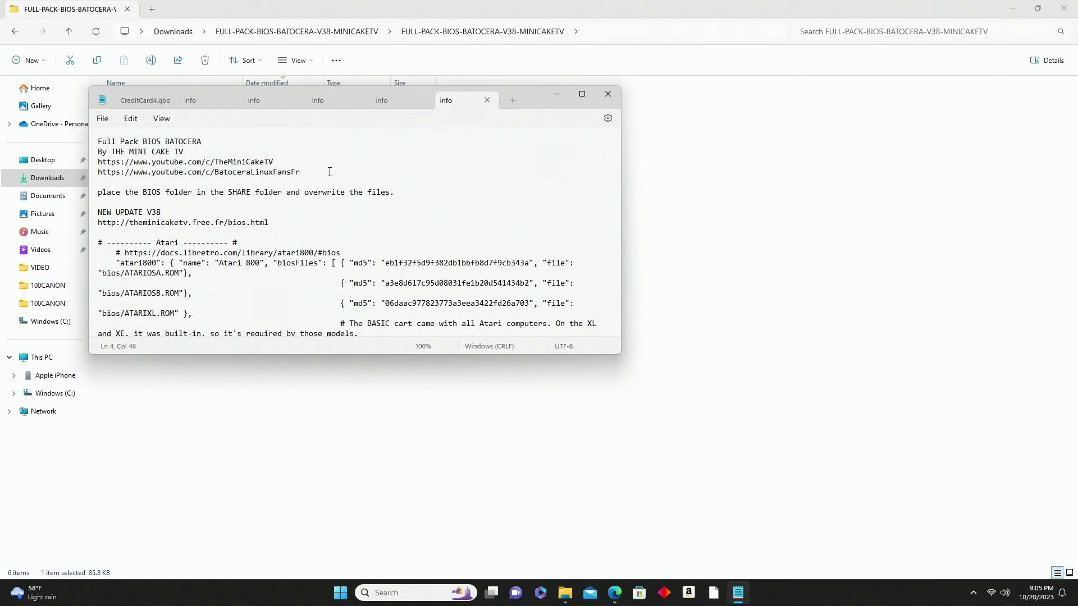
pyautogui.click(608, 93)
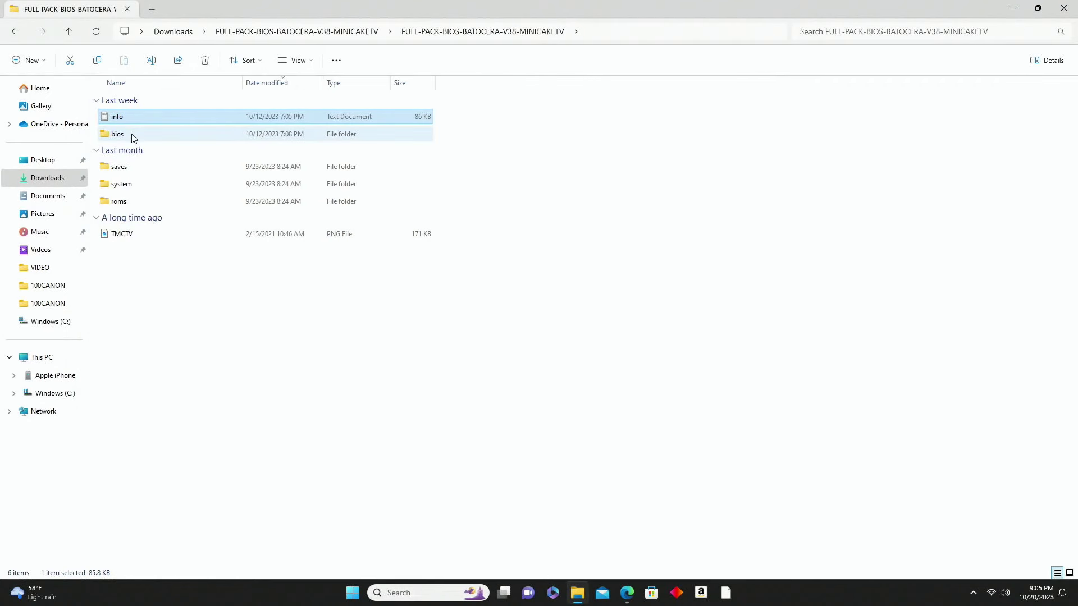
# Examine the contents of the roms and saves folders and return to the main BIOS pack folder
pyautogui.doubleClick(119, 201)
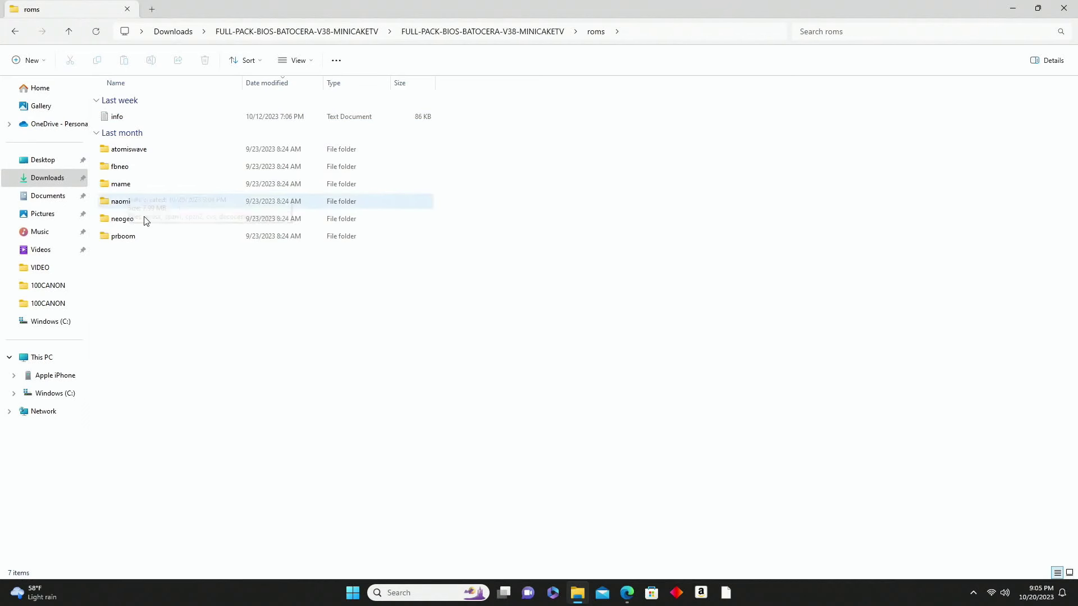
pyautogui.click(15, 31)
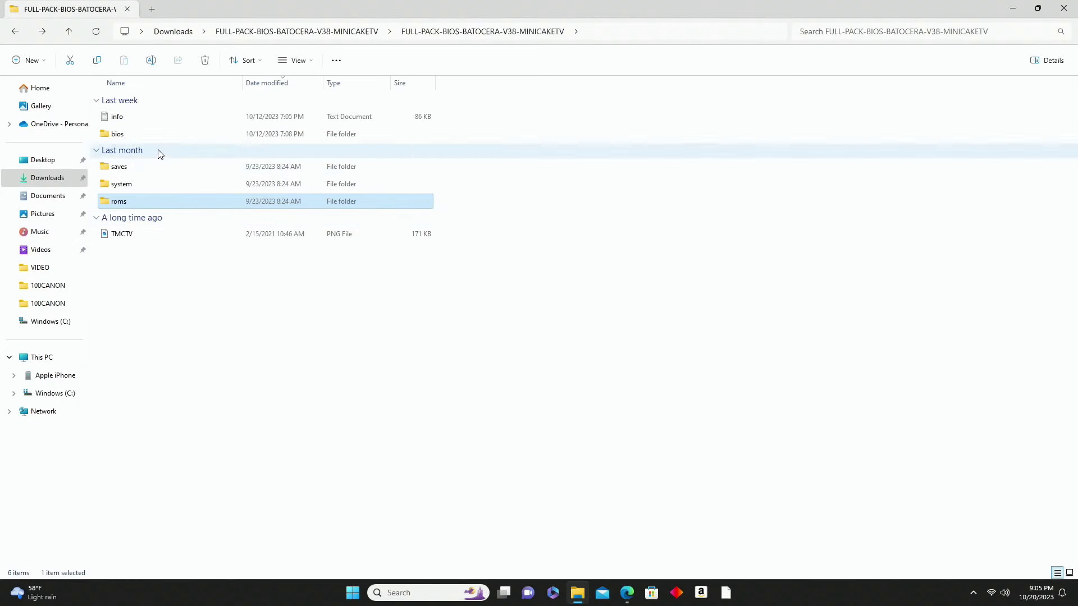
pyautogui.doubleClick(128, 166)
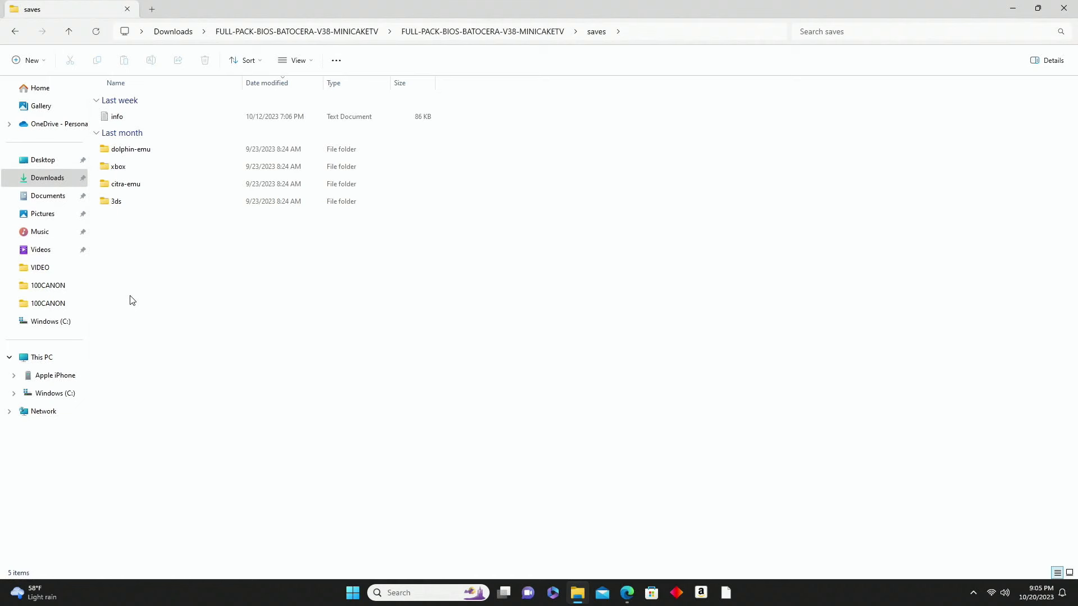
pyautogui.click(12, 36)
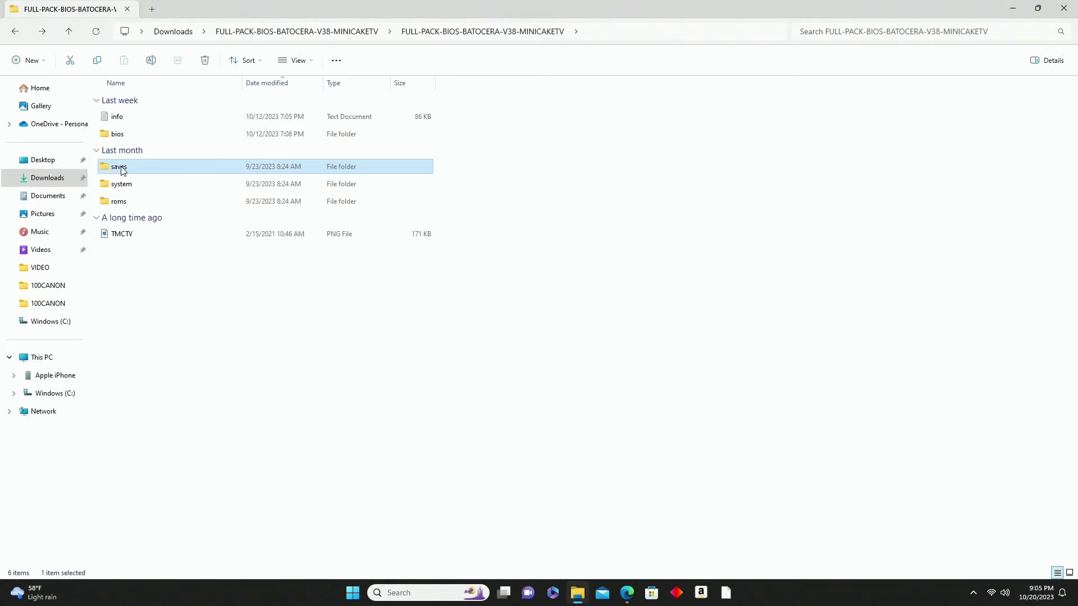
pyautogui.moveTo(123, 177)
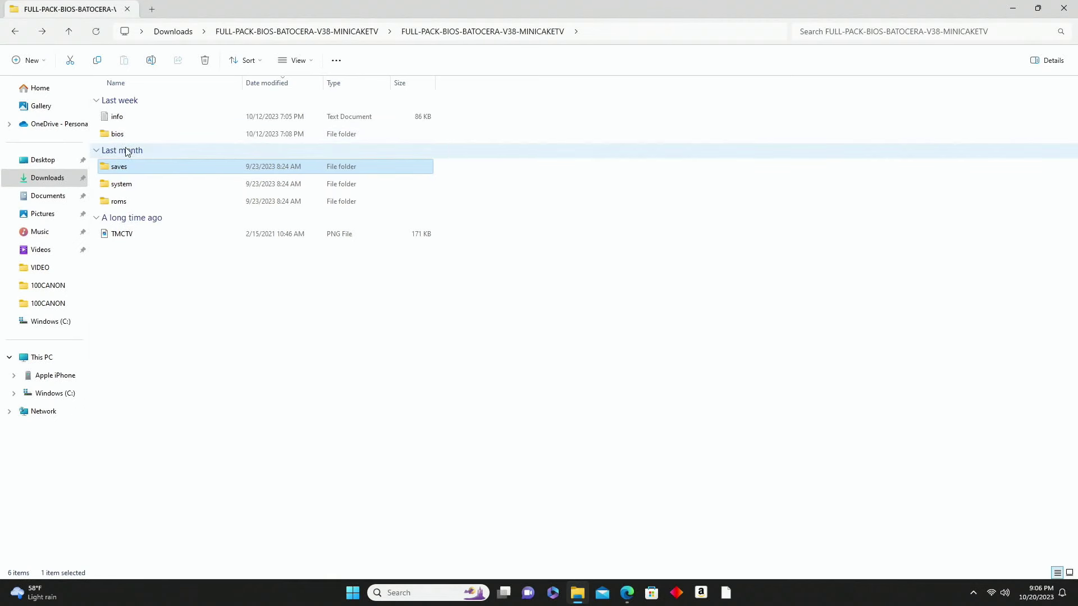
pyautogui.moveTo(129, 140)
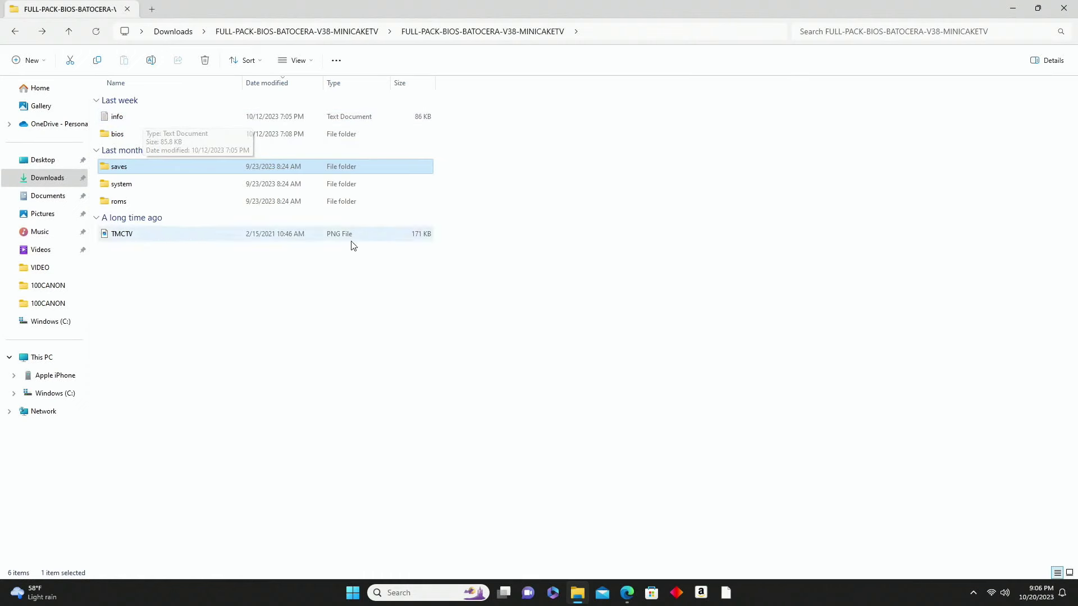
# Copy the bios folder from the extracted BIOS pack
pyautogui.moveTo(467, 197); pyautogui.dragTo(253, 126)
pyautogui.click(218, 134)
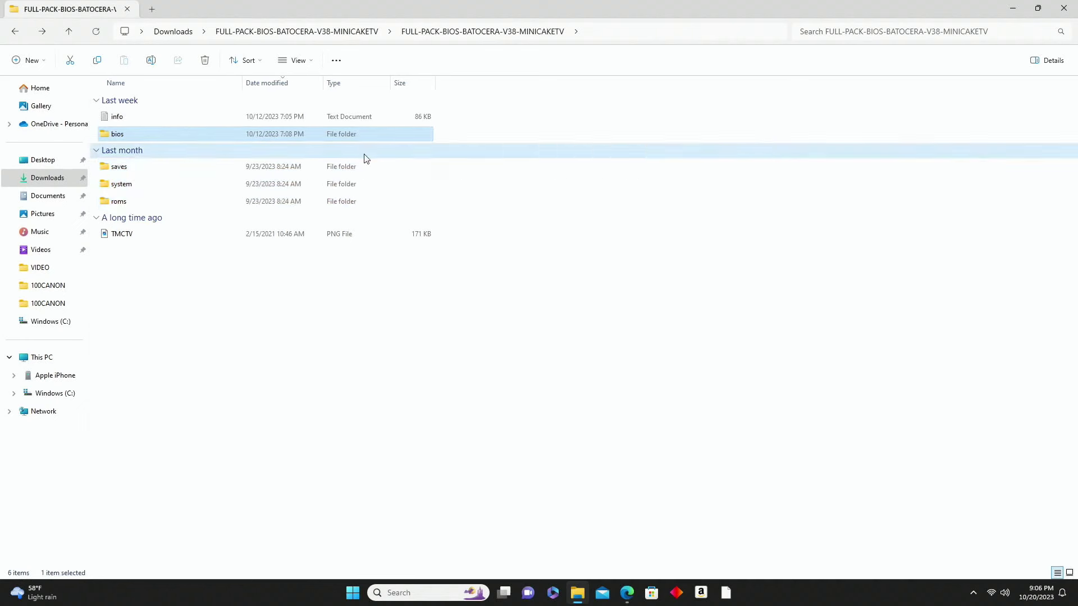
pyautogui.rightClick(277, 139)
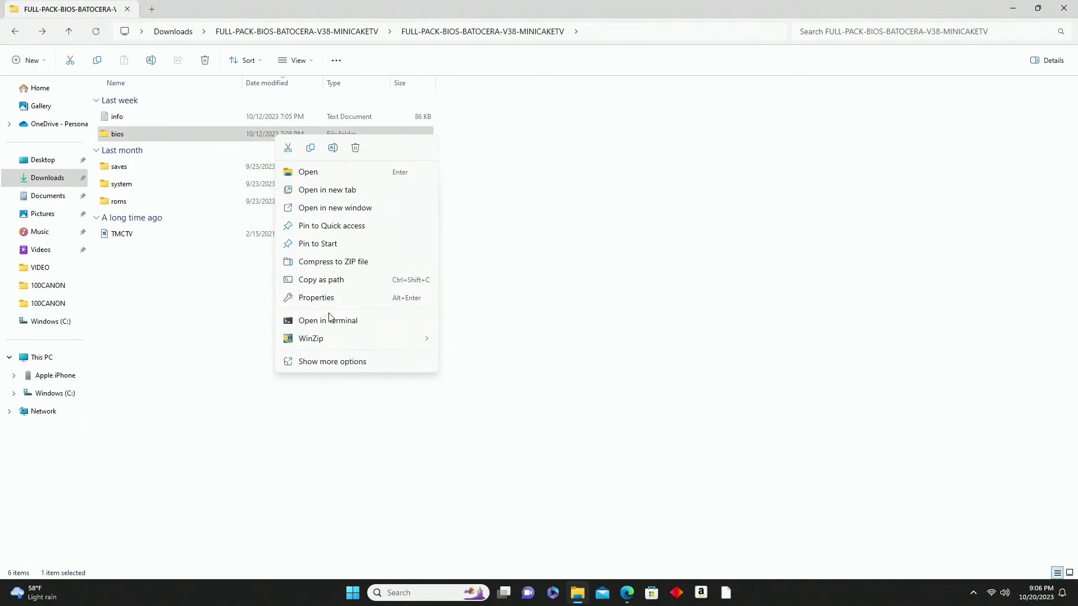
pyautogui.click(339, 363)
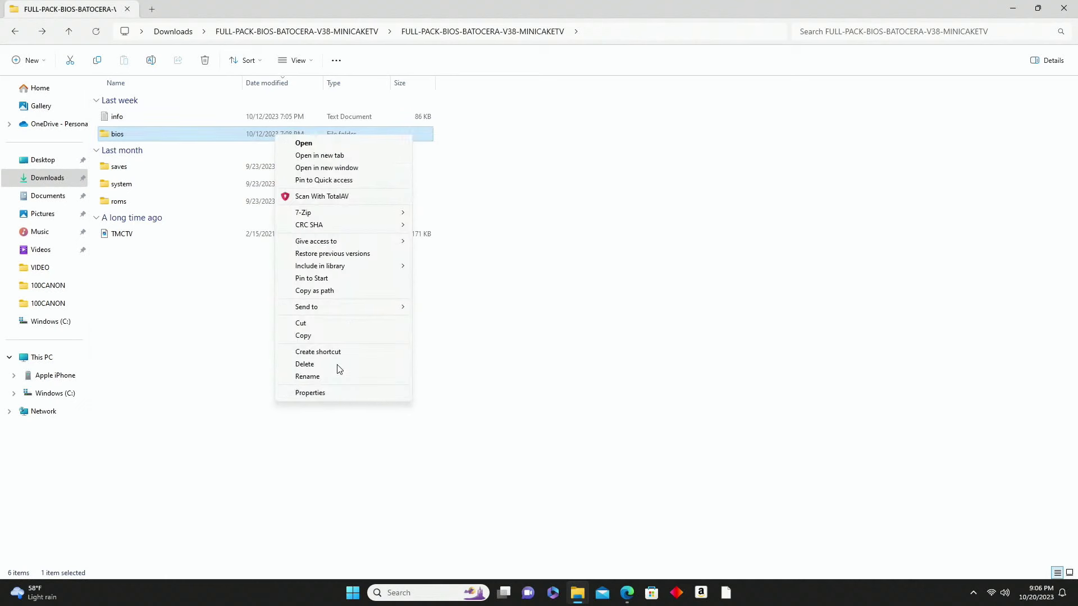
pyautogui.click(319, 337)
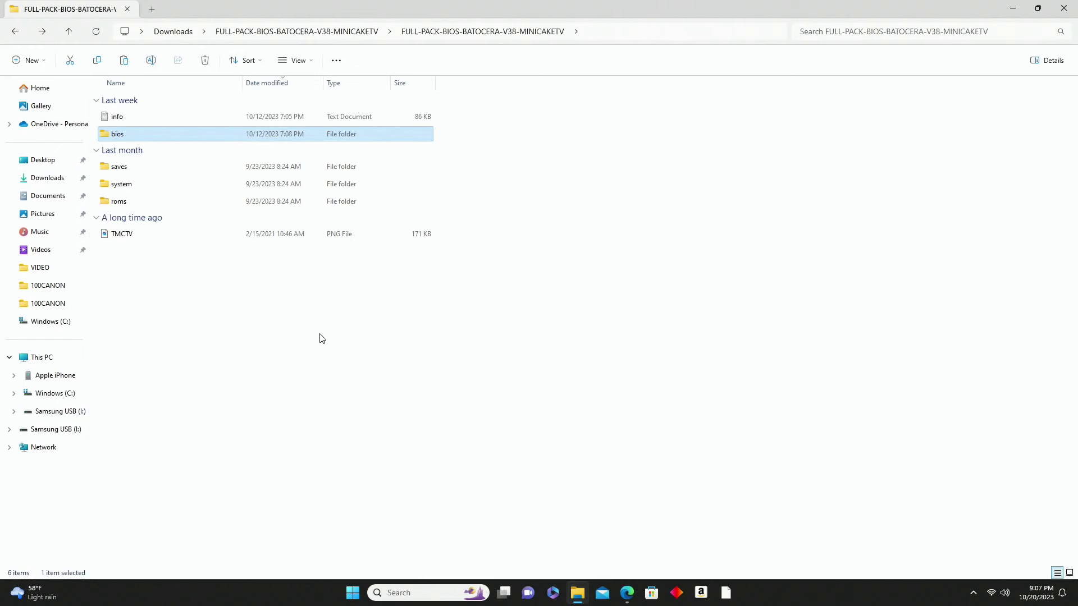
pyautogui.click(322, 338)
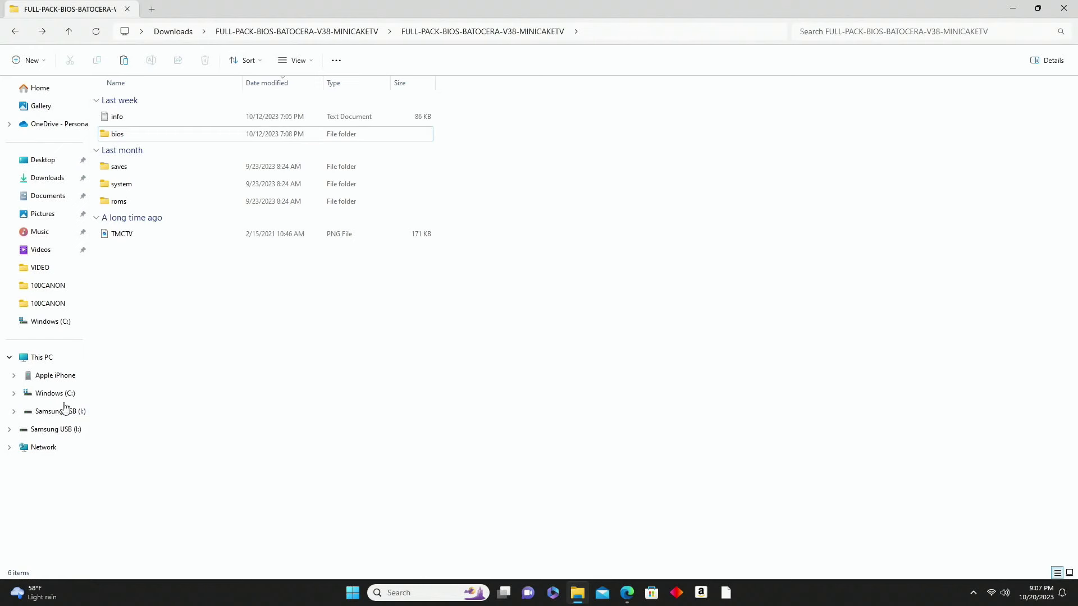
# Paste the copied bios folder into the root of the Samsung USB (I:) drive
pyautogui.click(48, 430)
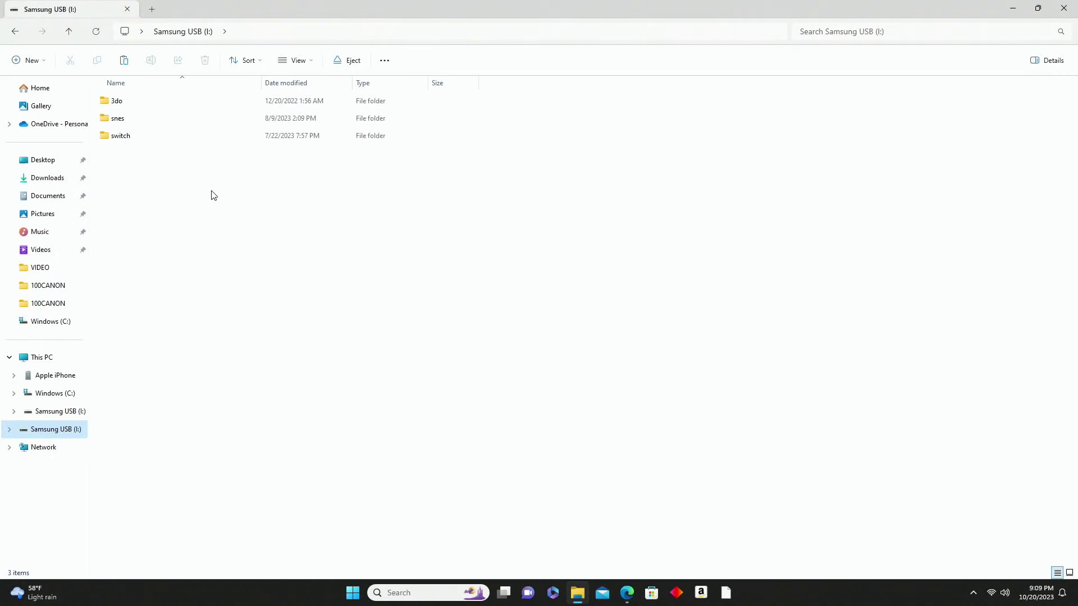
pyautogui.rightClick(206, 272)
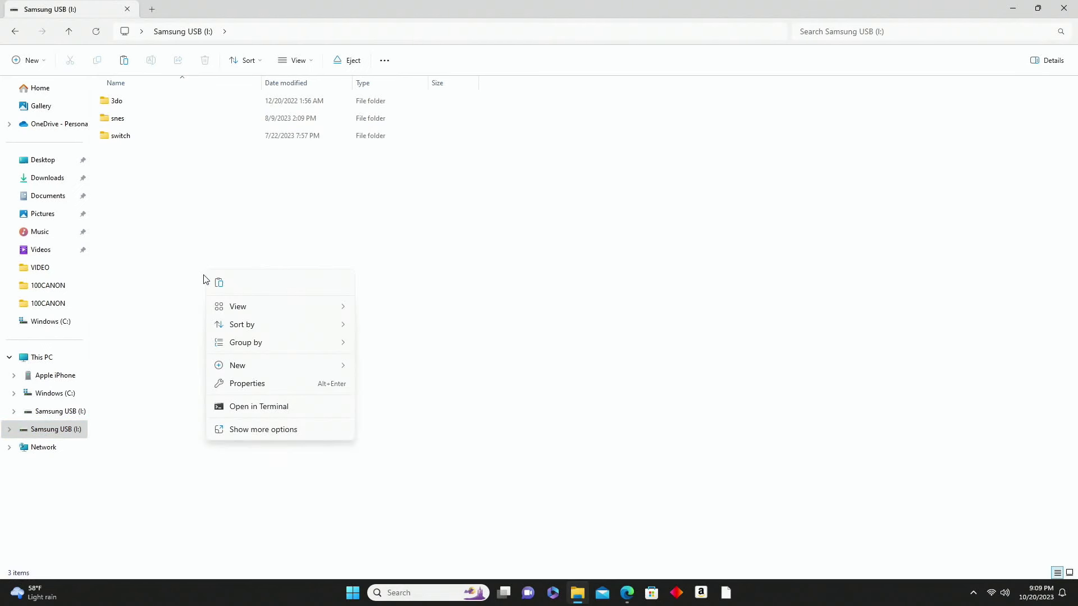
pyautogui.click(279, 430)
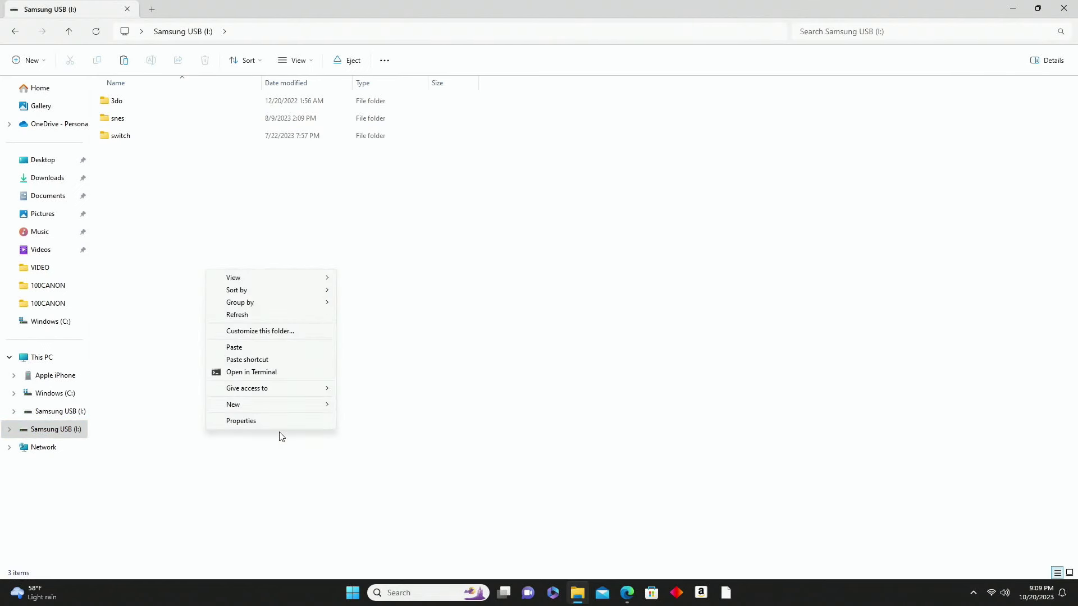
pyautogui.click(251, 347)
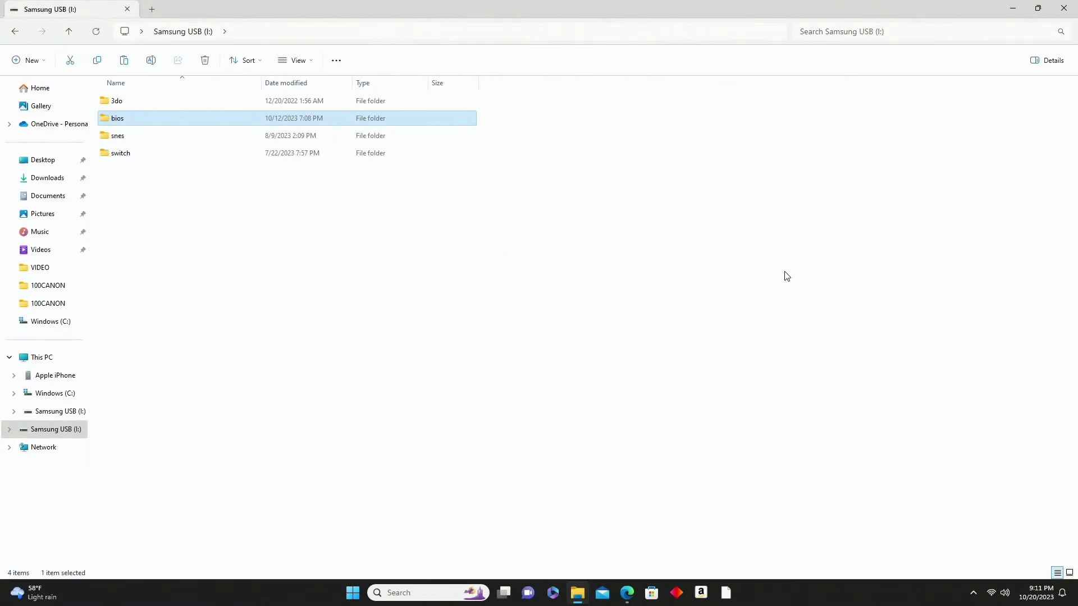
# Open the bios folder on the USB drive and look through its subfolders and BIOS files
pyautogui.doubleClick(264, 123)
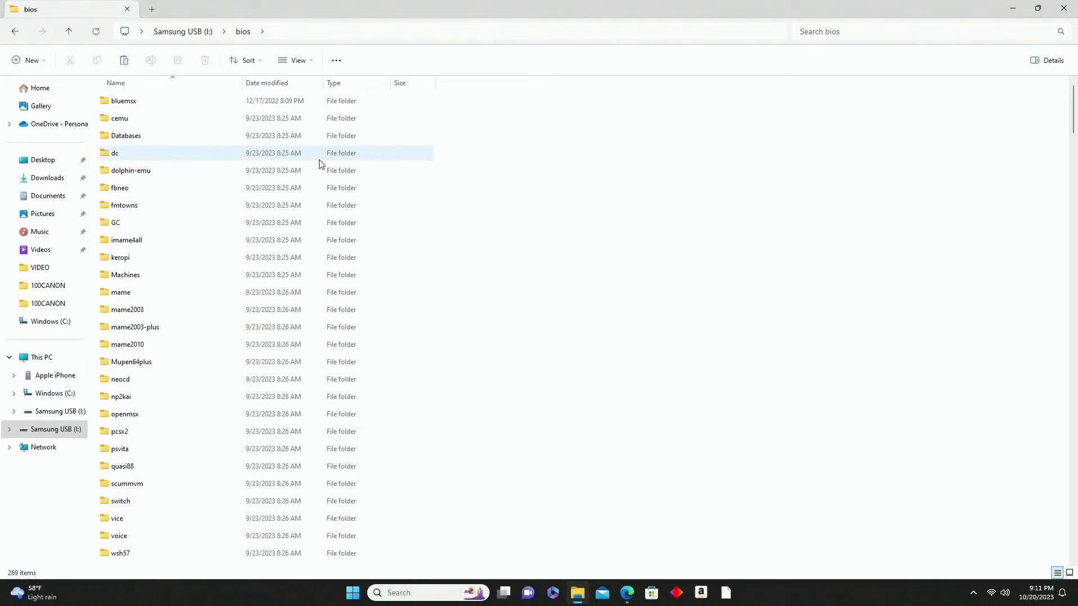
pyautogui.scroll(-5, 320, 171)
pyautogui.scroll(-8, 320, 175)
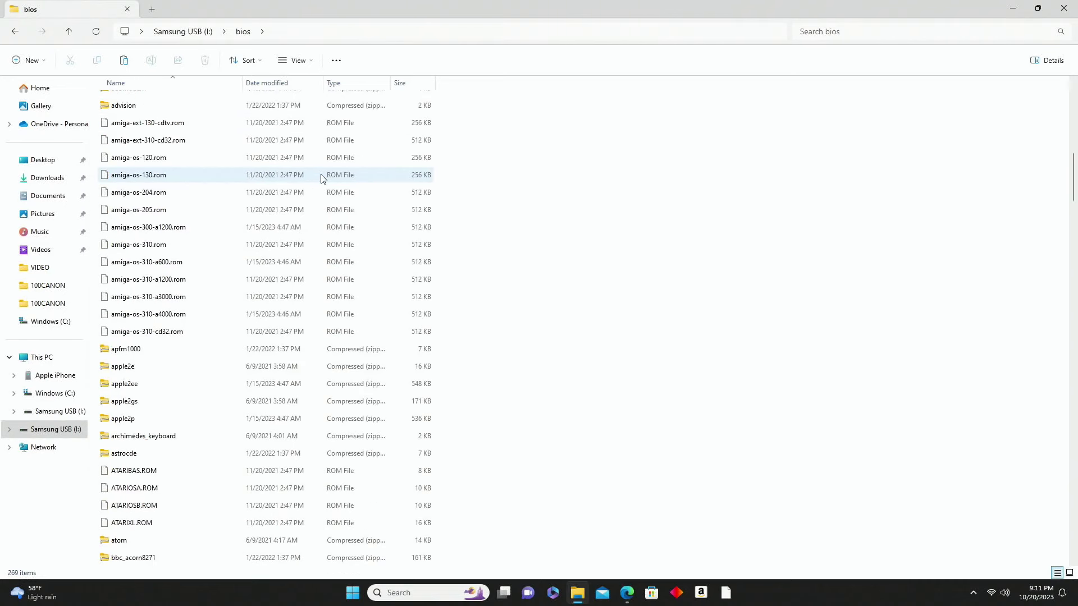
# Look through the remaining BIOS files in the USB drive's bios folder
pyautogui.scroll(-4, 323, 178)
pyautogui.scroll(-5, 327, 183)
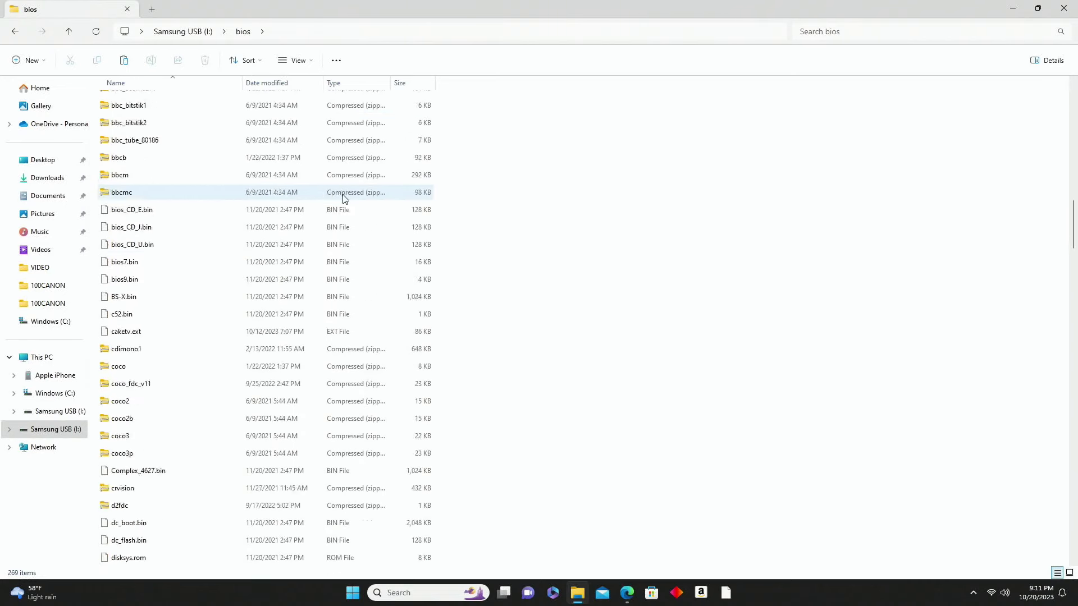
pyautogui.scroll(-20, 344, 198)
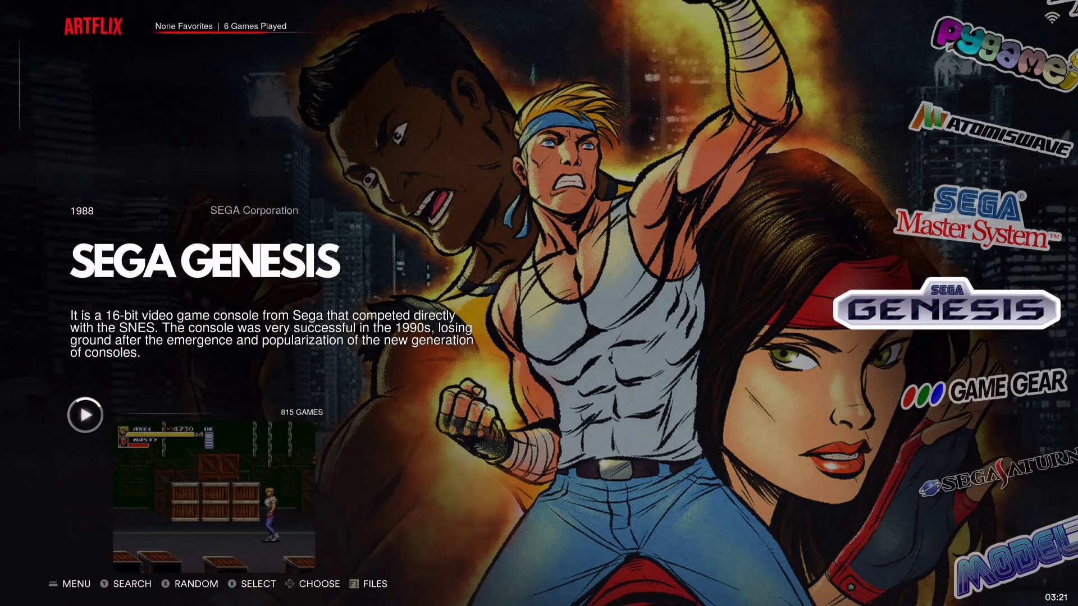
# Switch to Batocera's file manager and copy the bios folder from the Samsung_USB drive
pyautogui.press('F1')
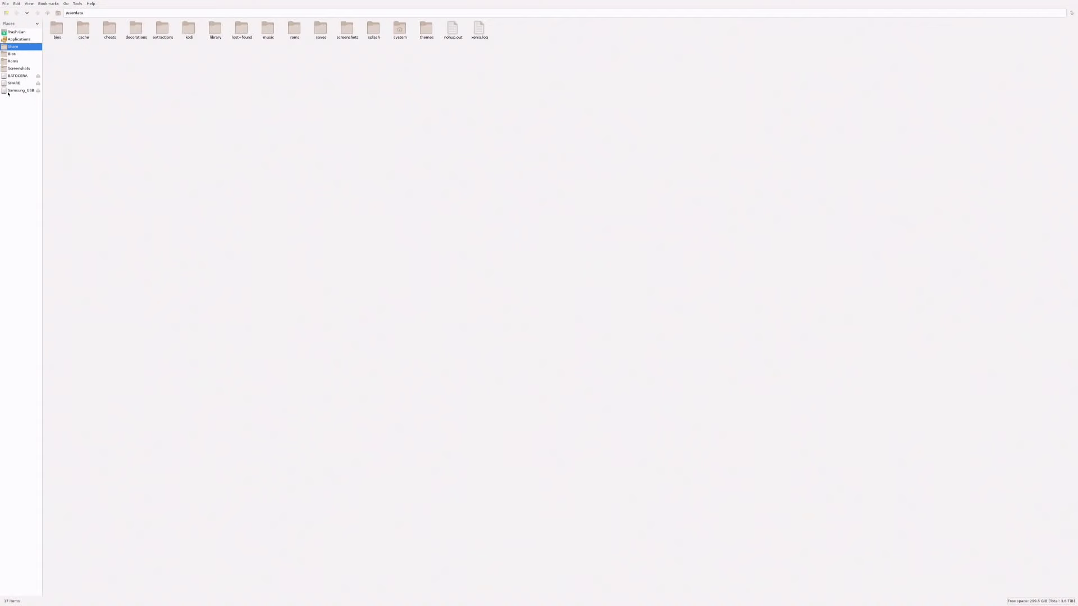
pyautogui.click(20, 90)
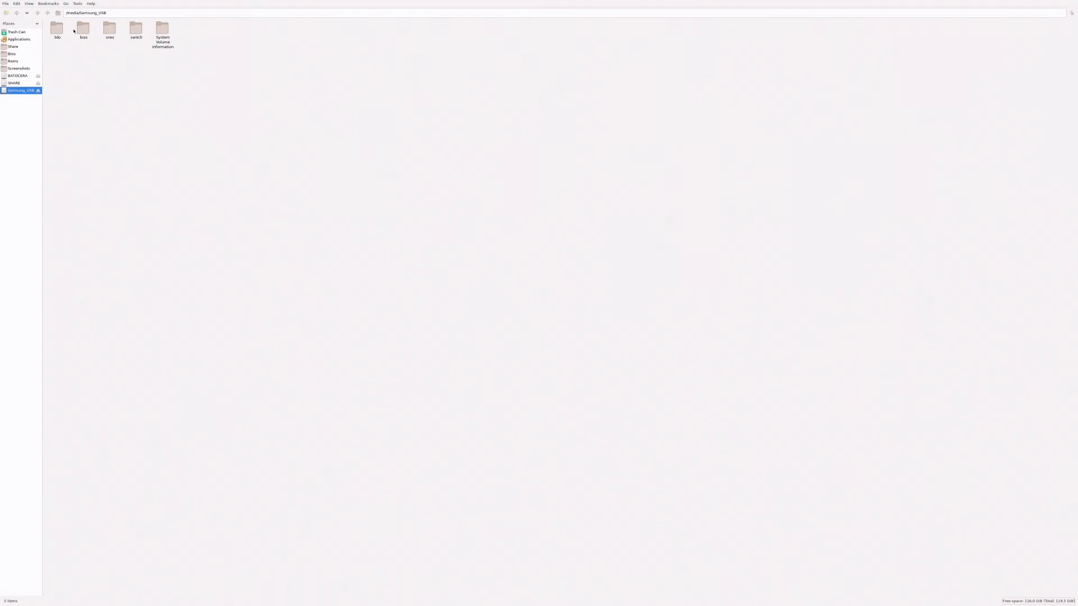
pyautogui.click(83, 29)
pyautogui.rightClick(85, 28)
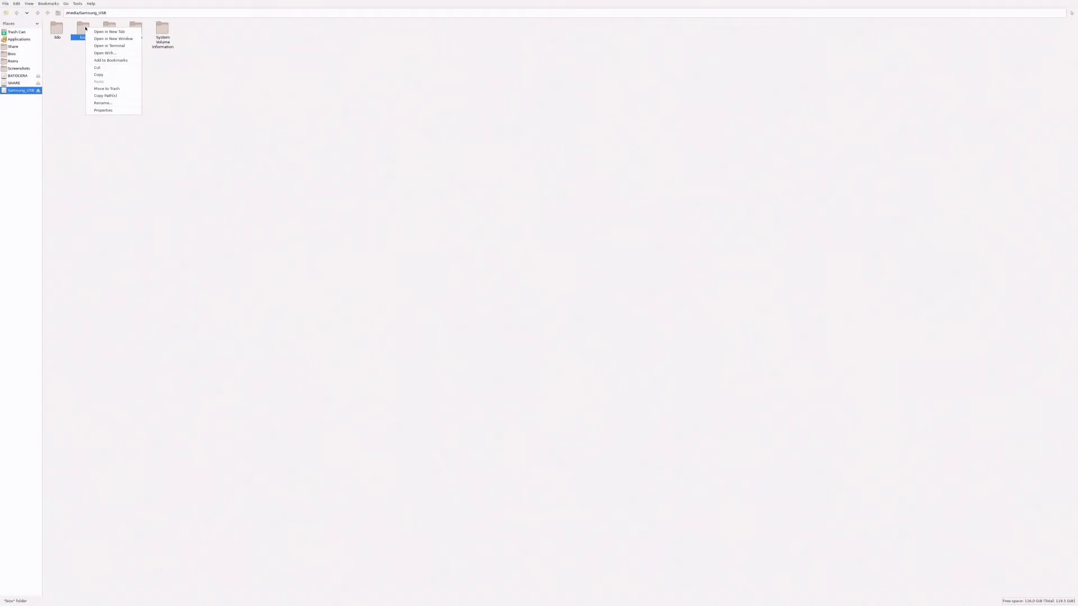
pyautogui.click(108, 75)
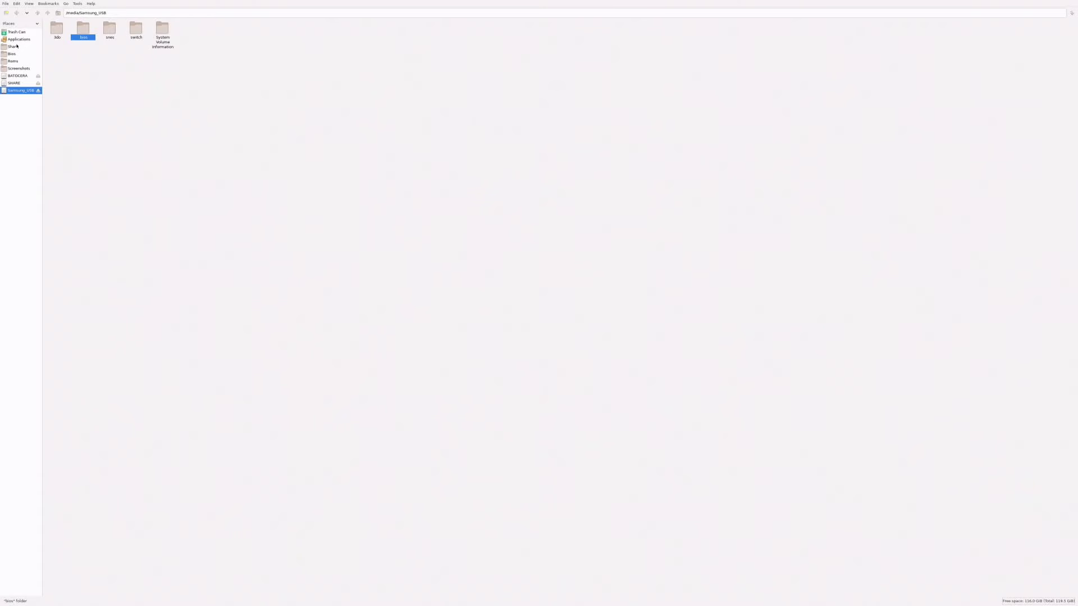
# Paste the copied bios folder into the Share (/userdata) folder and open the bios folder there
pyautogui.click(16, 47)
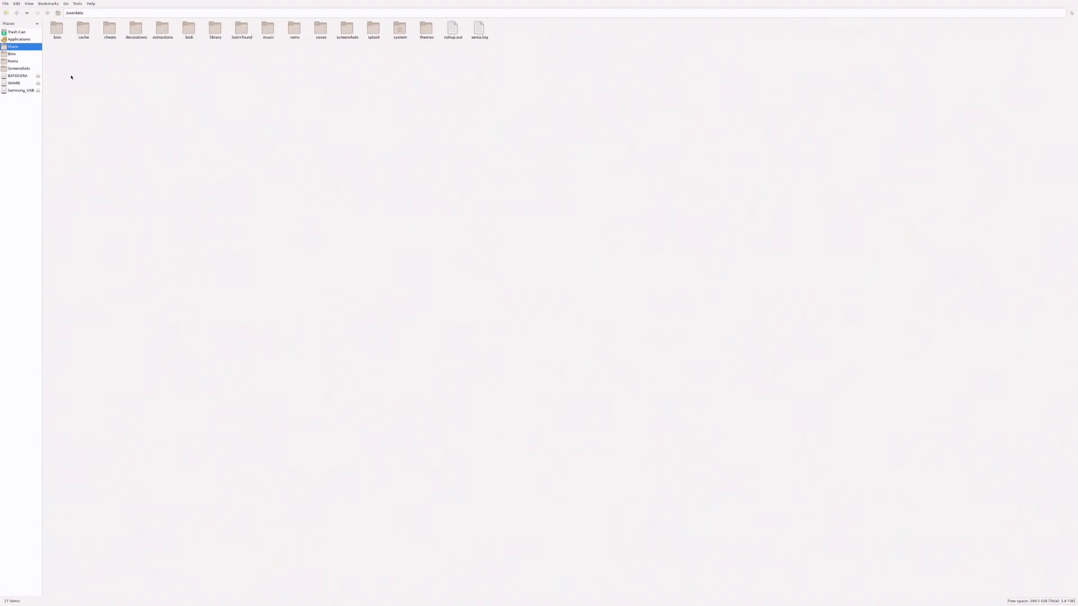
pyautogui.rightClick(87, 95)
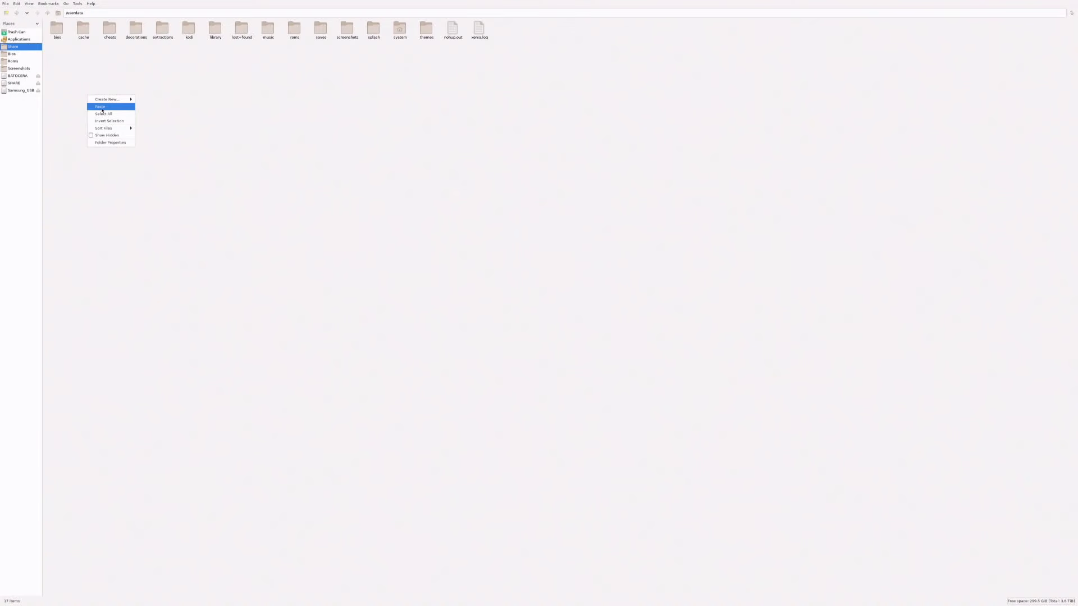
pyautogui.click(102, 109)
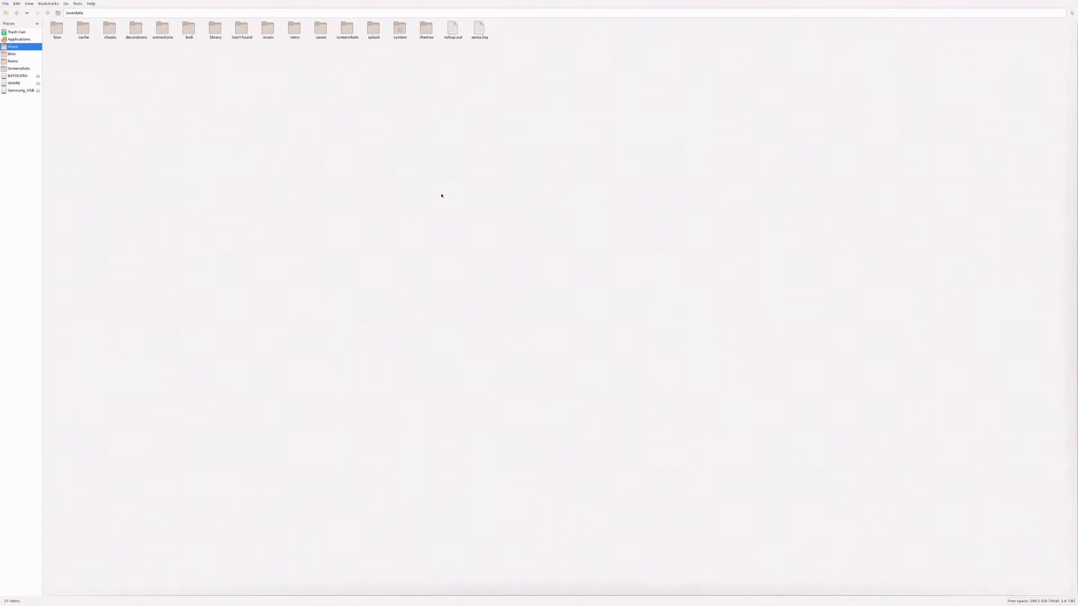
pyautogui.doubleClick(56, 29)
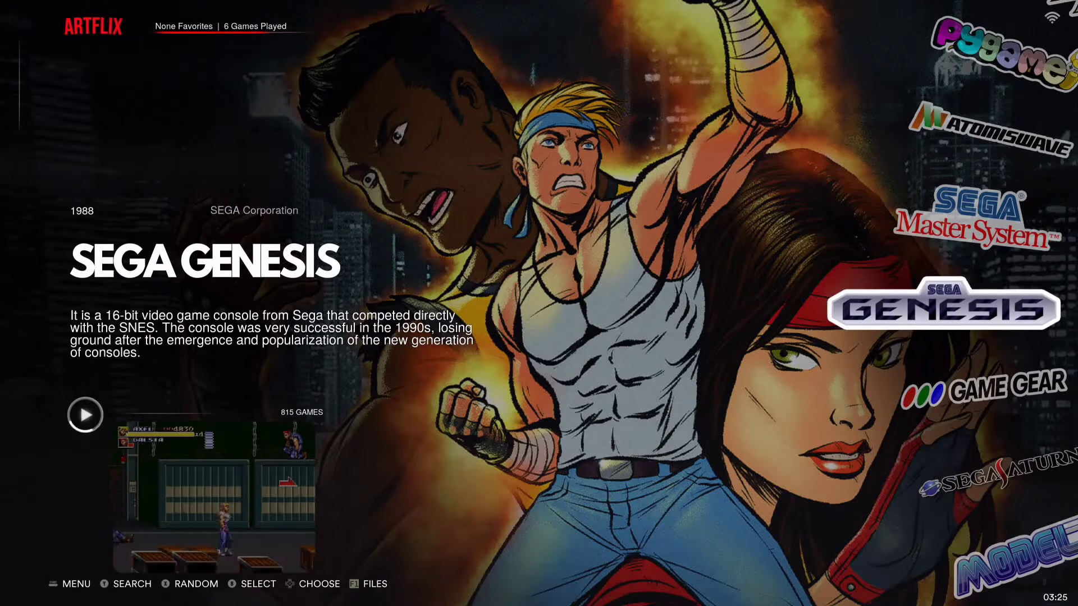
# Return to the Batocera system list and open Game Settings from the main menu
pyautogui.press('space')
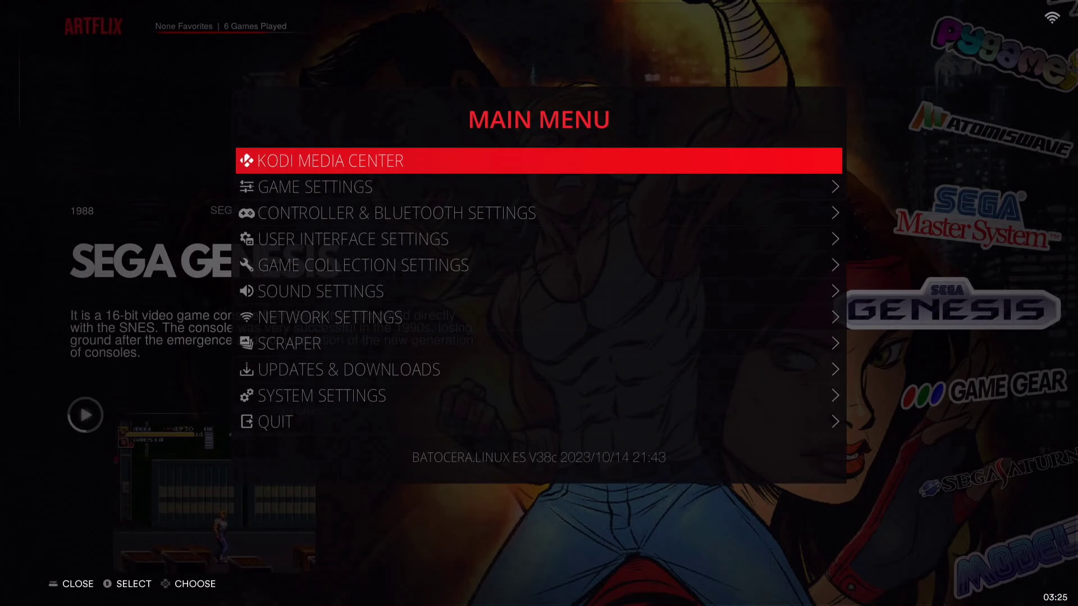
pyautogui.press('Down')
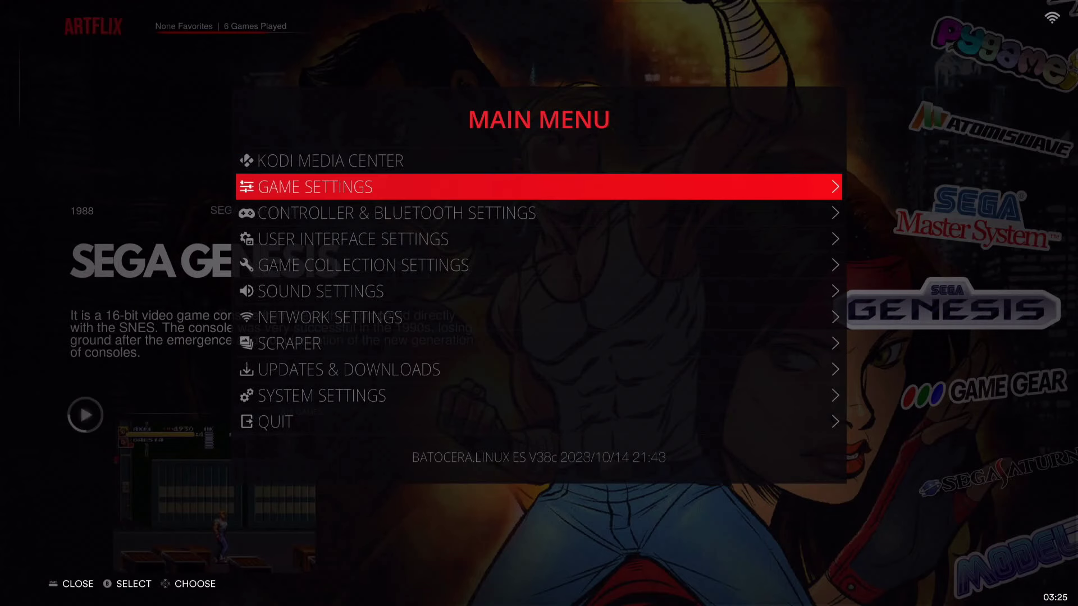
pyautogui.press('Return')
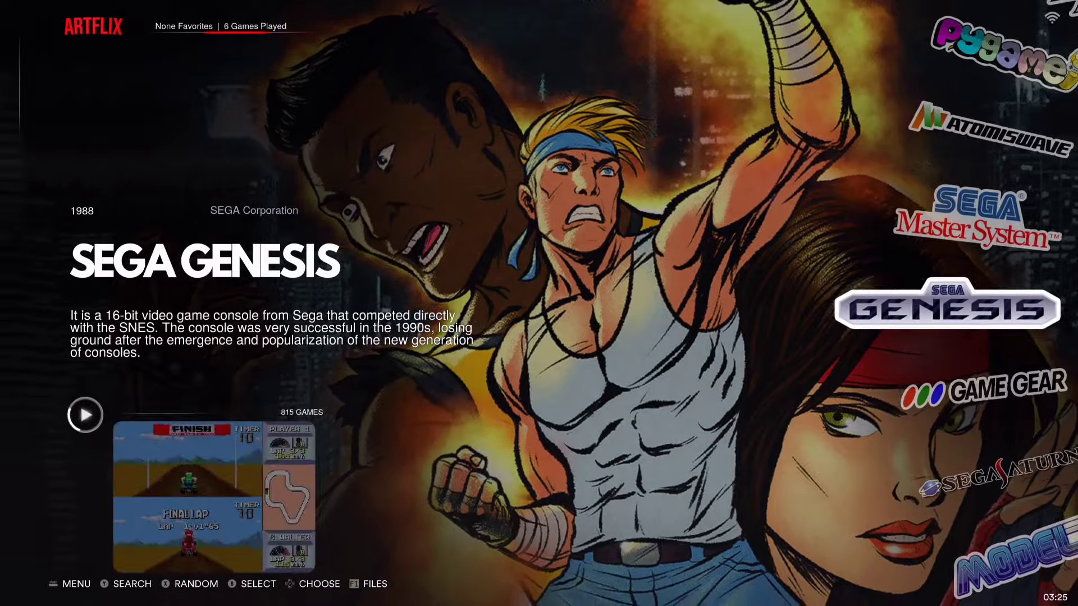
# Browse the system list to Nintendo GameCube
pyautogui.press('Up')
pyautogui.press('Up')
pyautogui.press('Up')
pyautogui.press('Up')
pyautogui.press('Up')
pyautogui.press('Up')
pyautogui.press('Up')
pyautogui.press('Up')
pyautogui.press('Up')
pyautogui.press('Up')
pyautogui.press('Up')
pyautogui.press('Up')
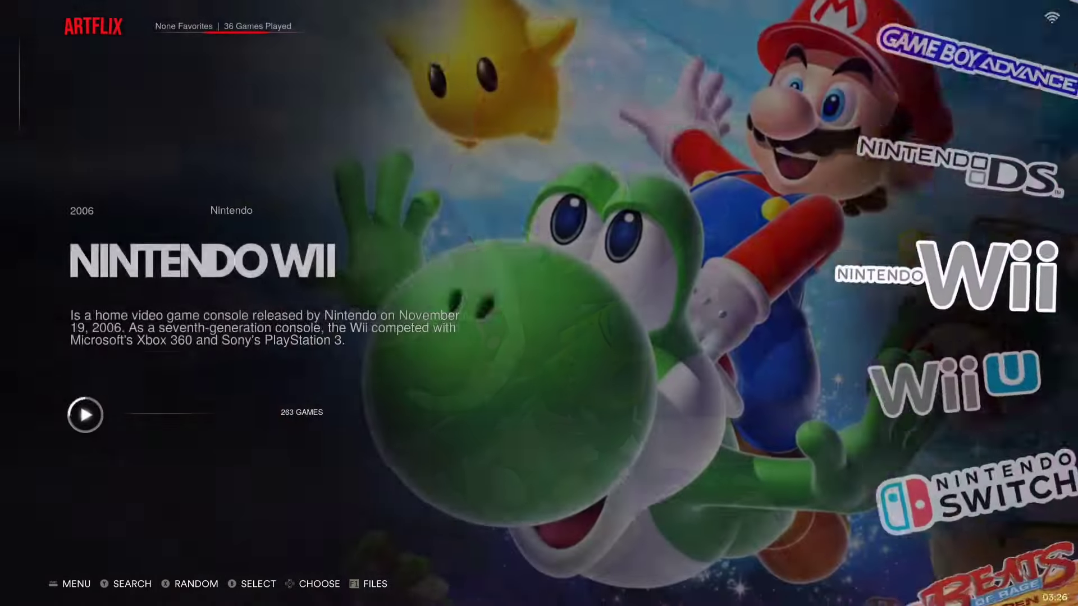
pyautogui.press('Down')
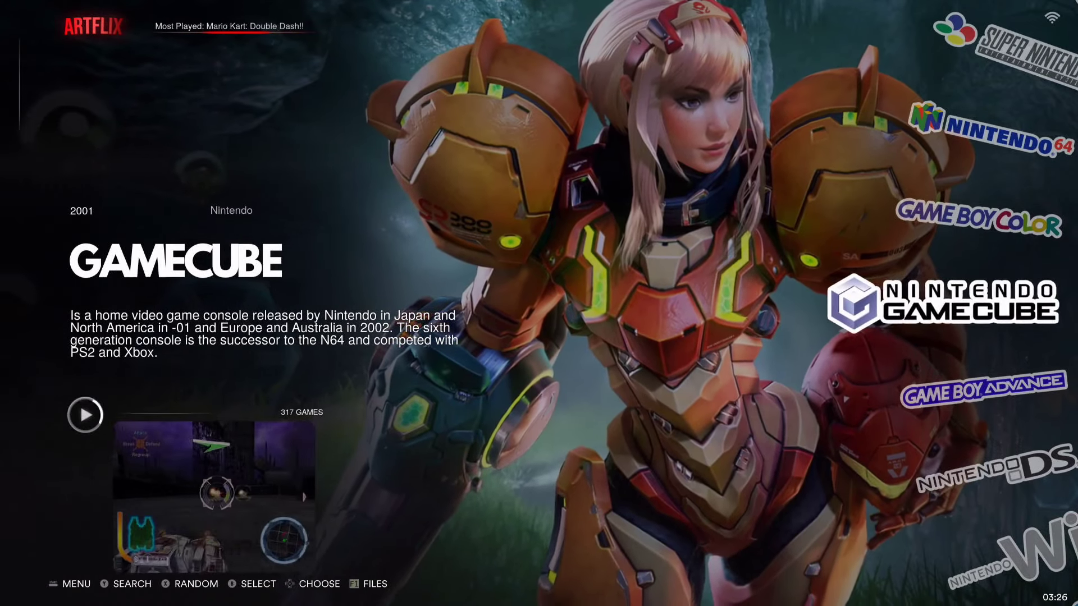
# Open the GameCube game list and launch 007: NightFire
pyautogui.press('Return')
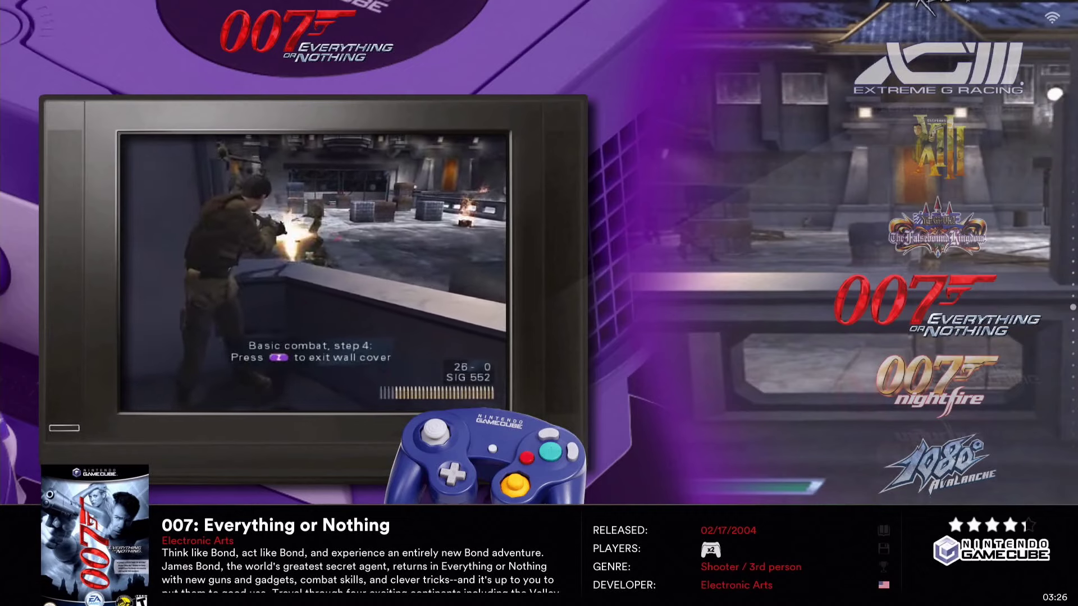
pyautogui.press('Down')
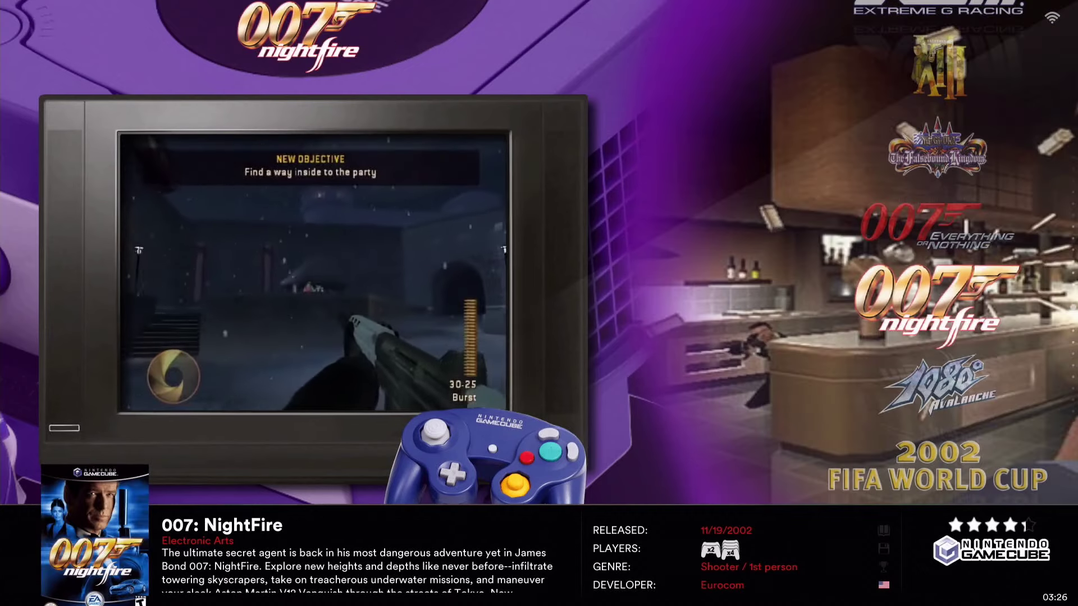
pyautogui.press('Return')
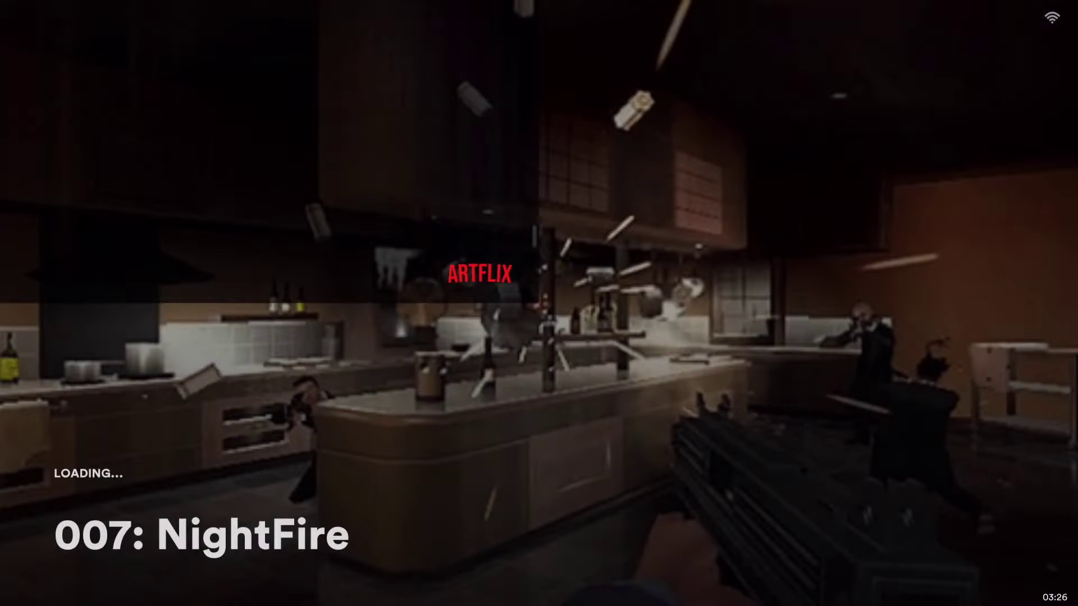